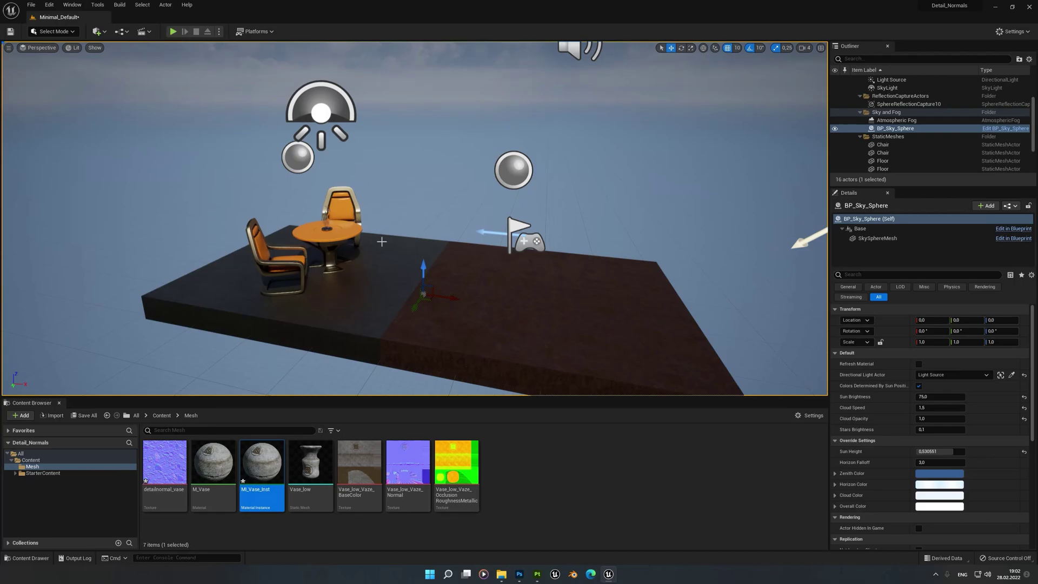
Inspect M_Vase's DN_Flatness and Detail Normal nodes and preview, then close the material editor.
double_click(213, 462)
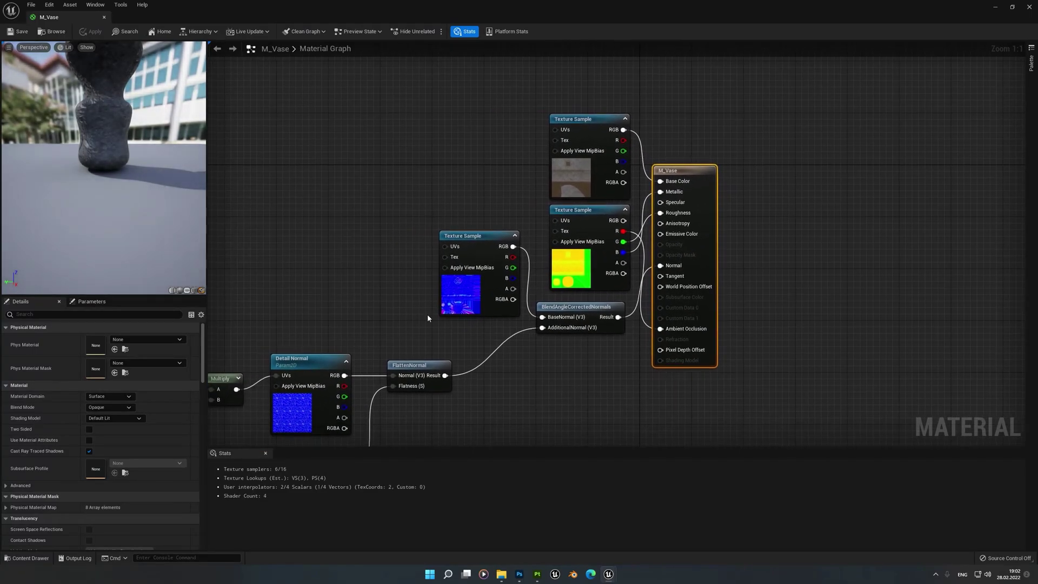
right_click_drag(418, 317, 429, 259)
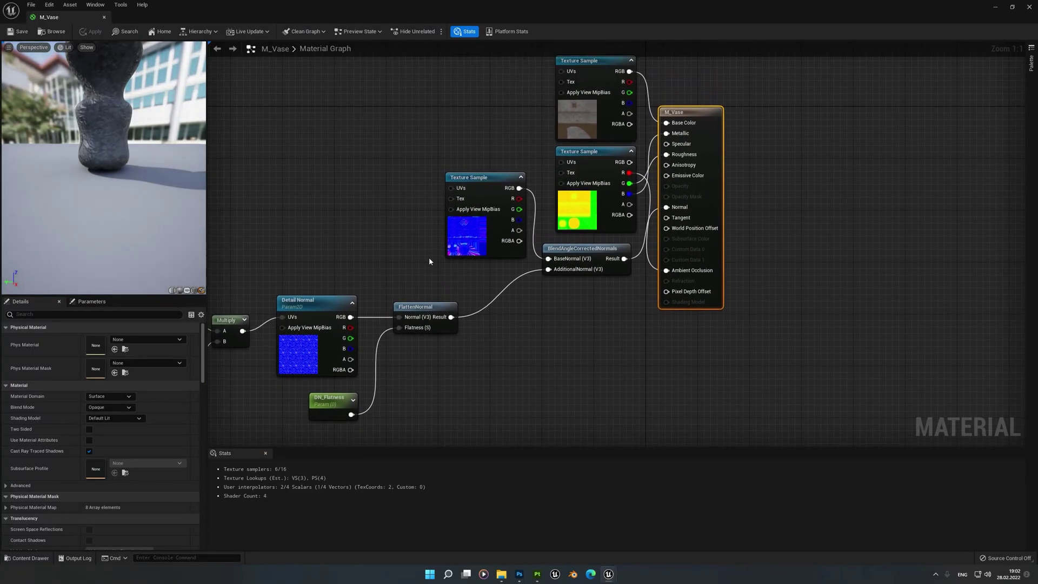
left_click_drag(141, 208, 216, 238)
mouse_move(130, 124)
right_mouse_down()
mouse_move(127, 81)
mouse_move(130, 129)
right_mouse_up()
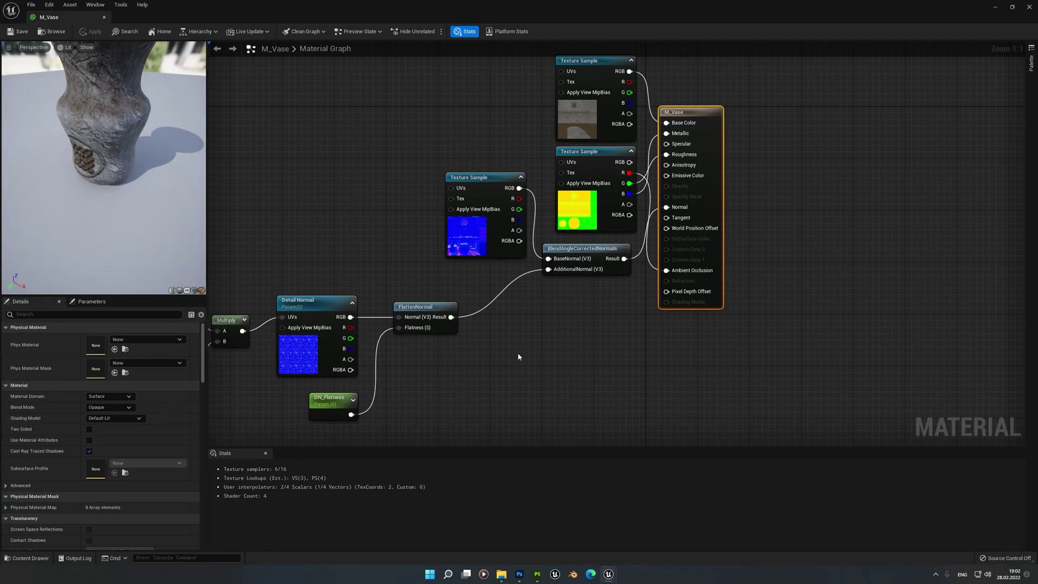
left_click(322, 314)
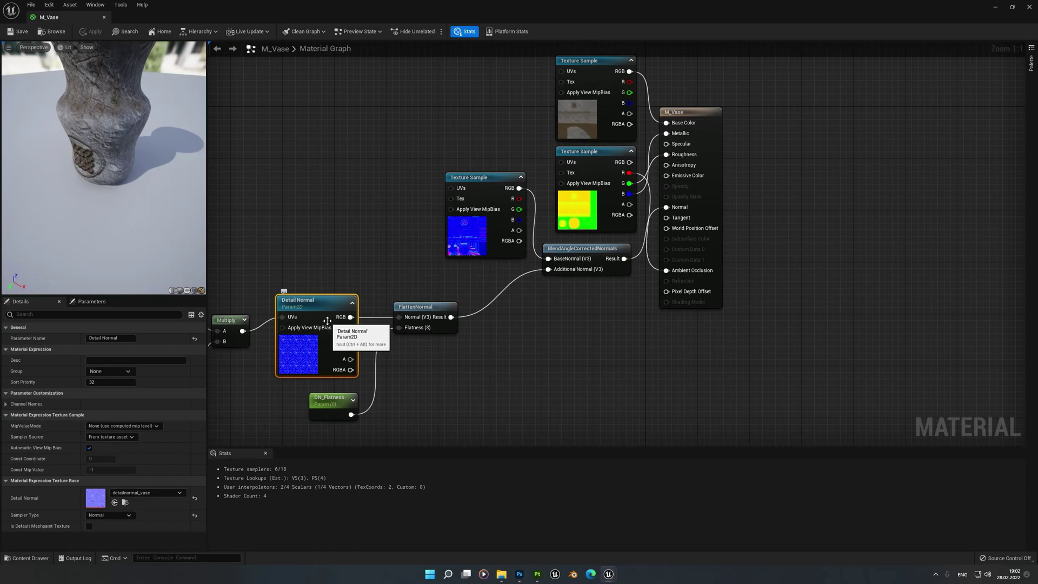
right_click_drag(469, 385, 496, 410)
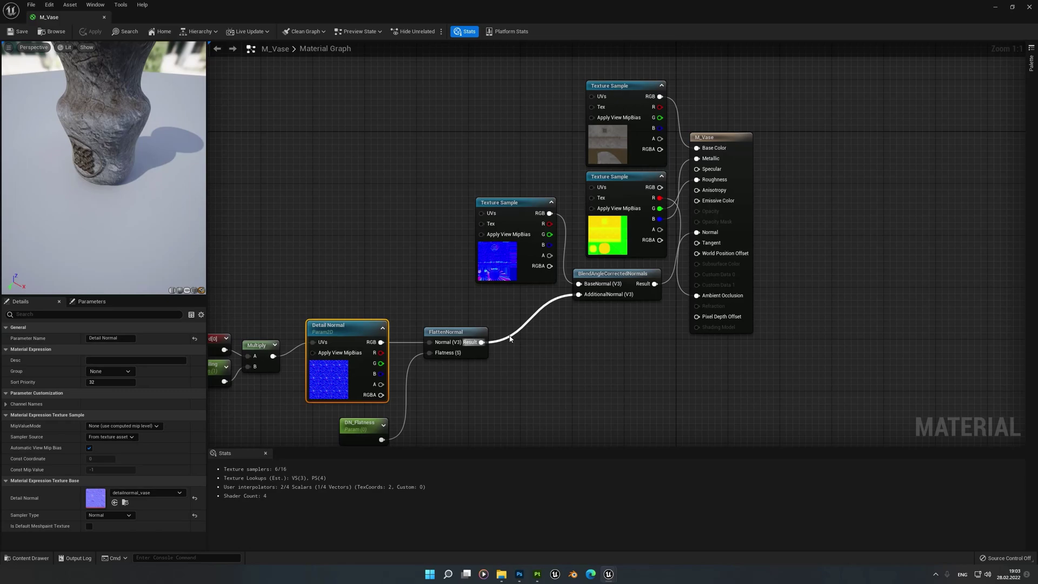
left_click(1028, 7)
left_click_drag(311, 462, 441, 304)
key("w")
mouse_move(441, 304)
right_mouse_down()
mouse_move(459, 309)
mouse_move(449, 309)
right_mouse_up()
scroll(529, 278, "down", 4)
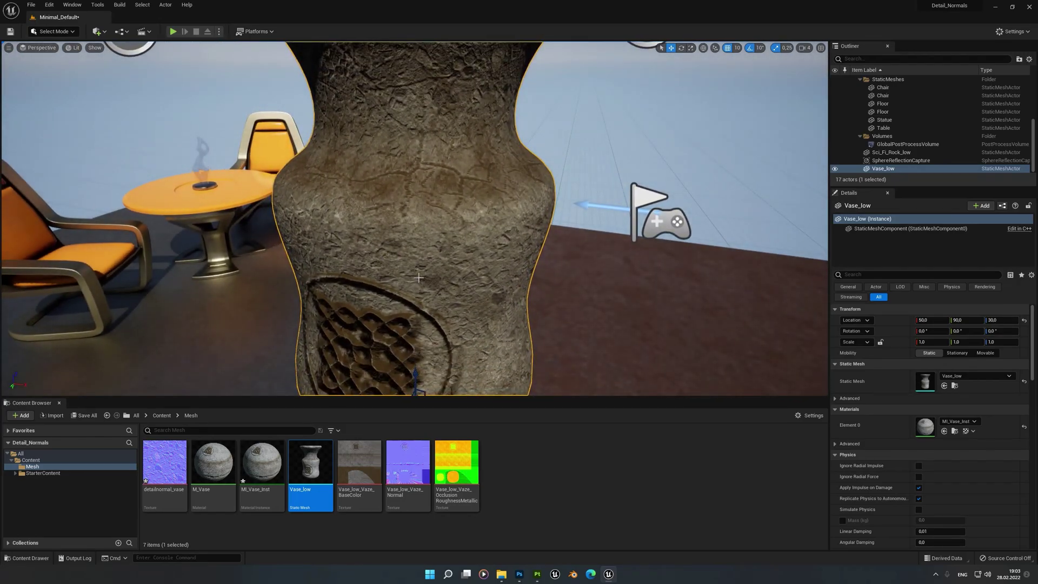
left_click_drag(529, 278, 454, 307, "alt")
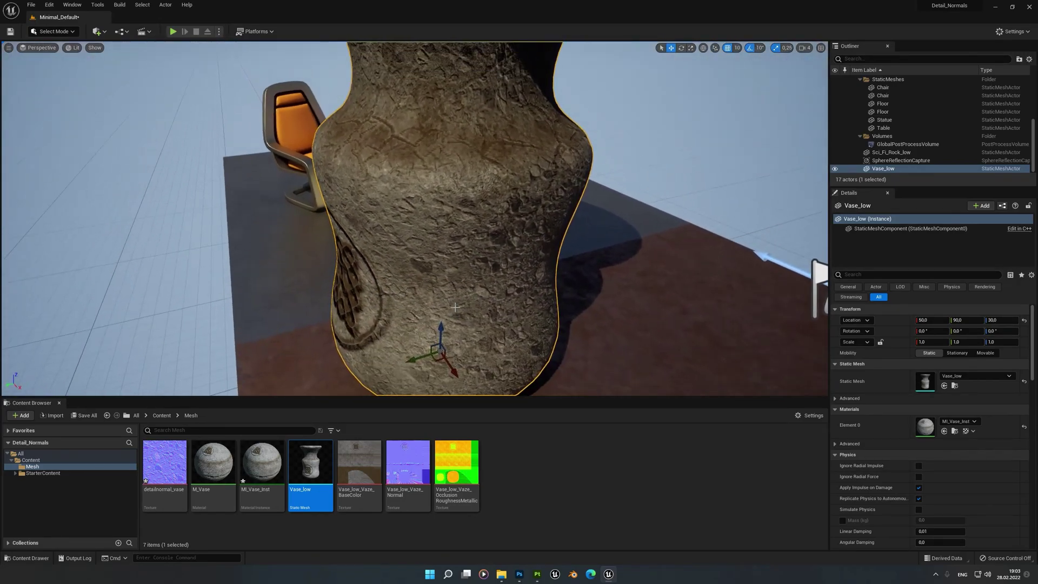
double_click(161, 490)
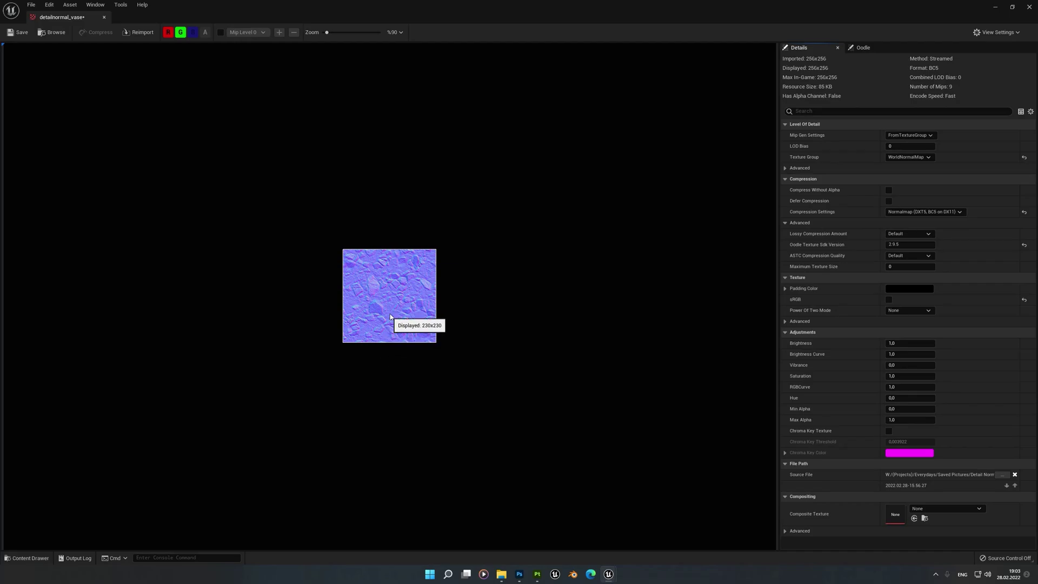
scroll(374, 319, "up", 3)
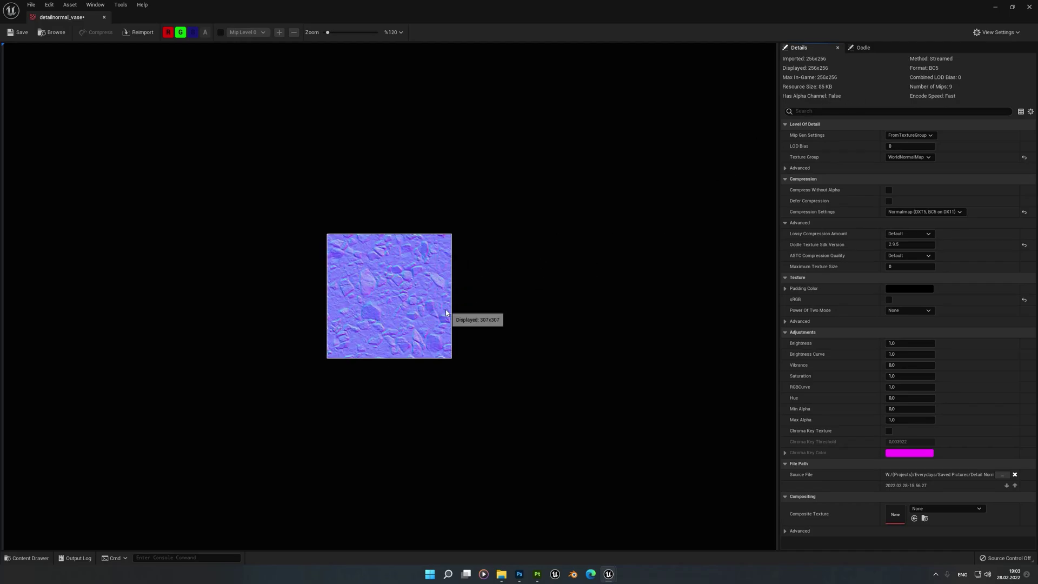
left_click(1028, 6)
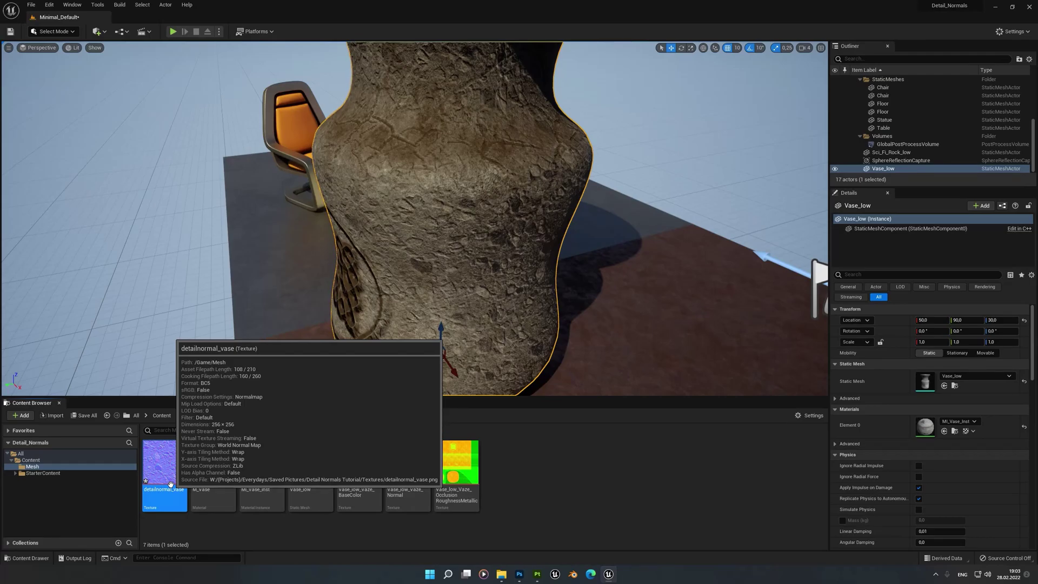
double_click(164, 464)
scroll(400, 313, "up", 5)
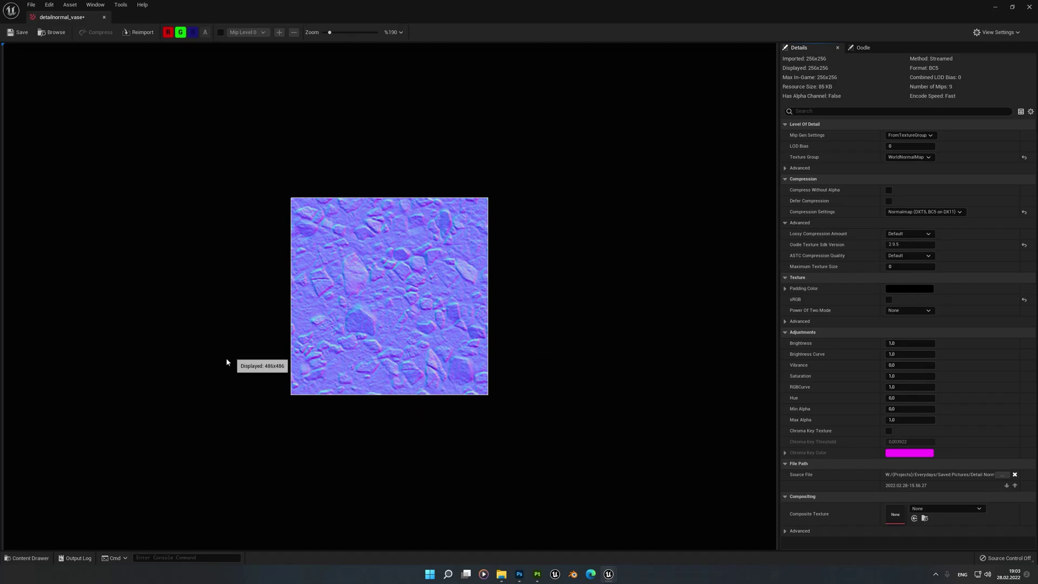
Close the texture editor and fly the level camera in close to the stone vase.
left_click(1032, 7)
right_click_drag(605, 216, 622, 200)
key("w")
right_click_drag(386, 238, 402, 234)
key("s")
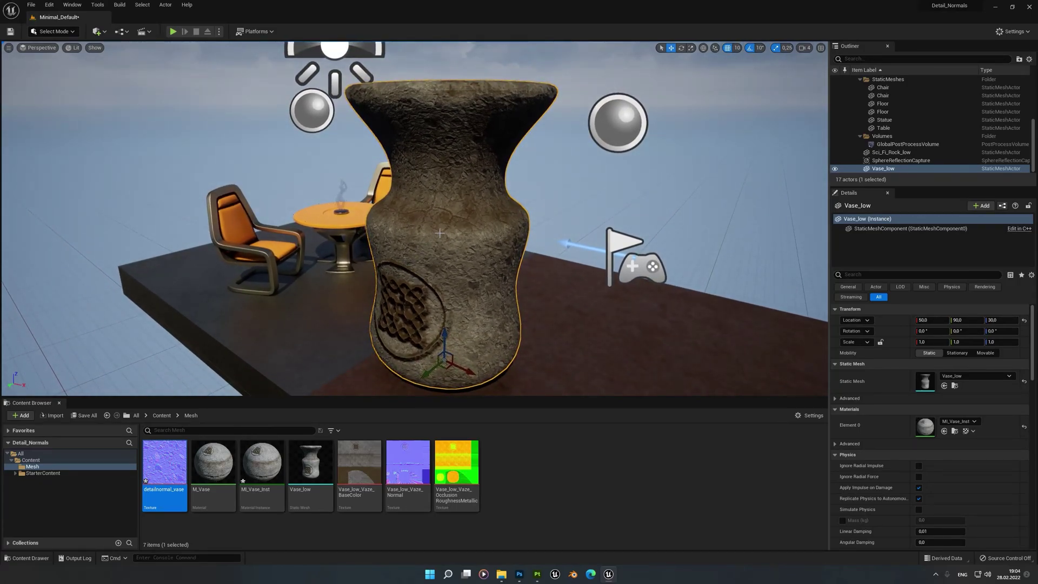
right_click_drag(501, 264, 515, 264)
key("w")
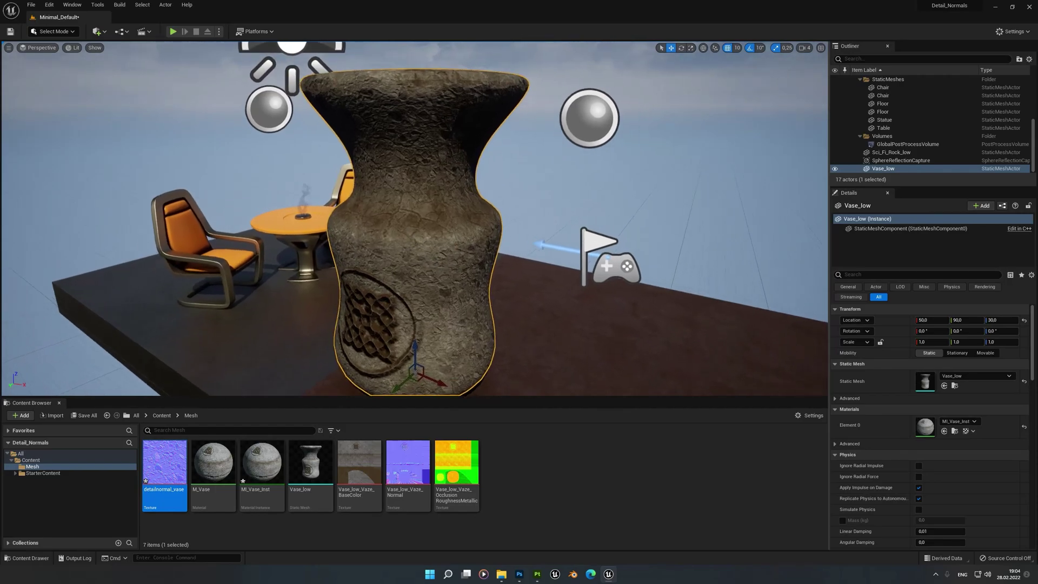
scroll(475, 308, "up", 2)
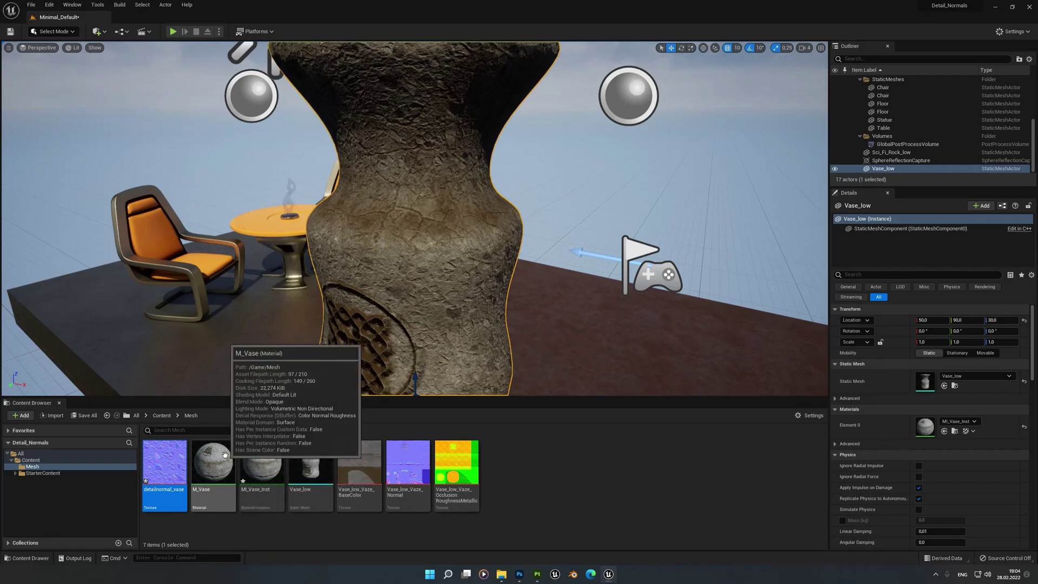
double_click(213, 462)
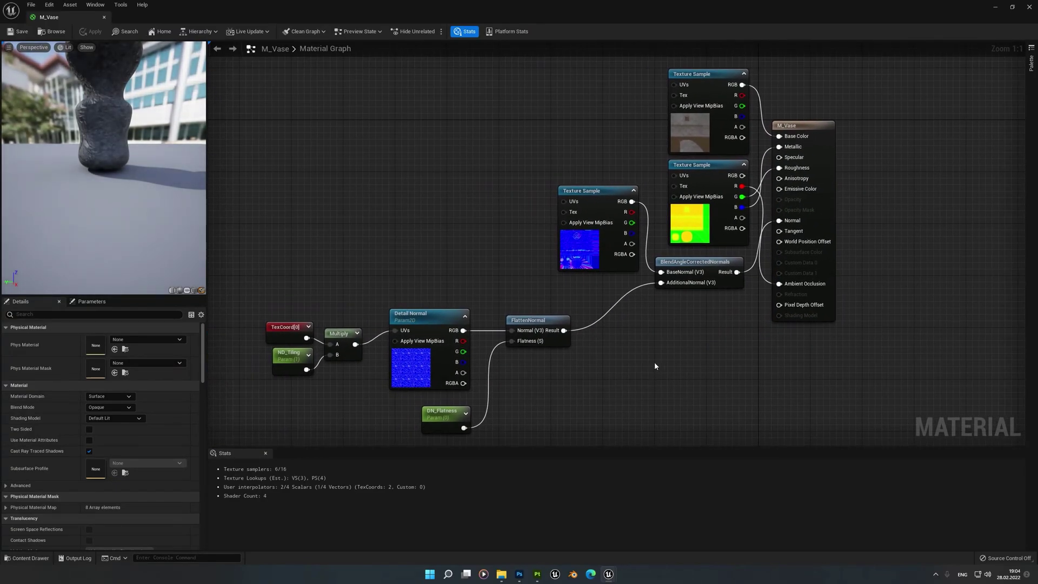
right_click_drag(663, 365, 661, 307)
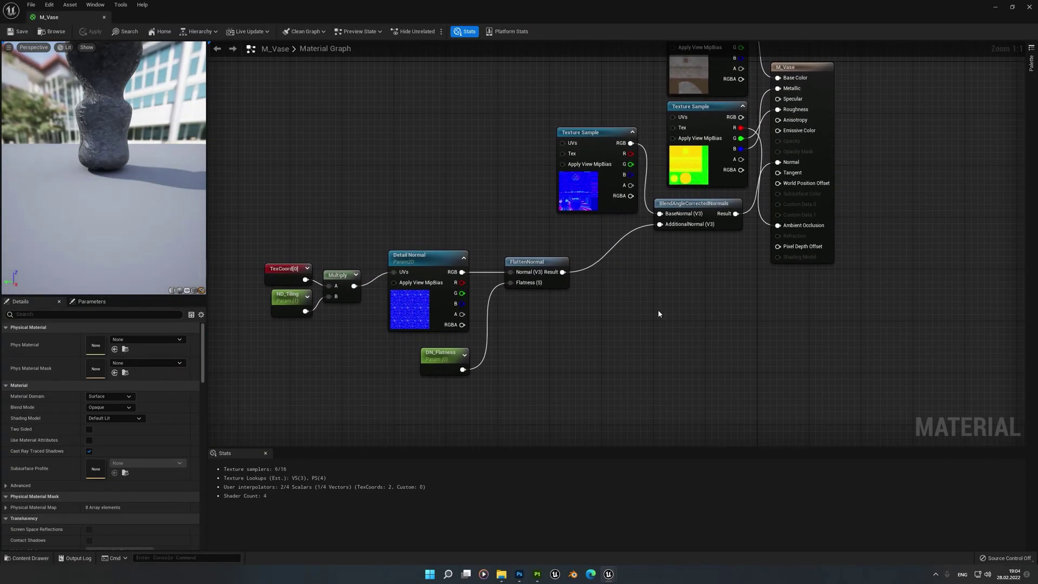
left_click_drag(241, 213, 371, 420)
left_click(430, 270)
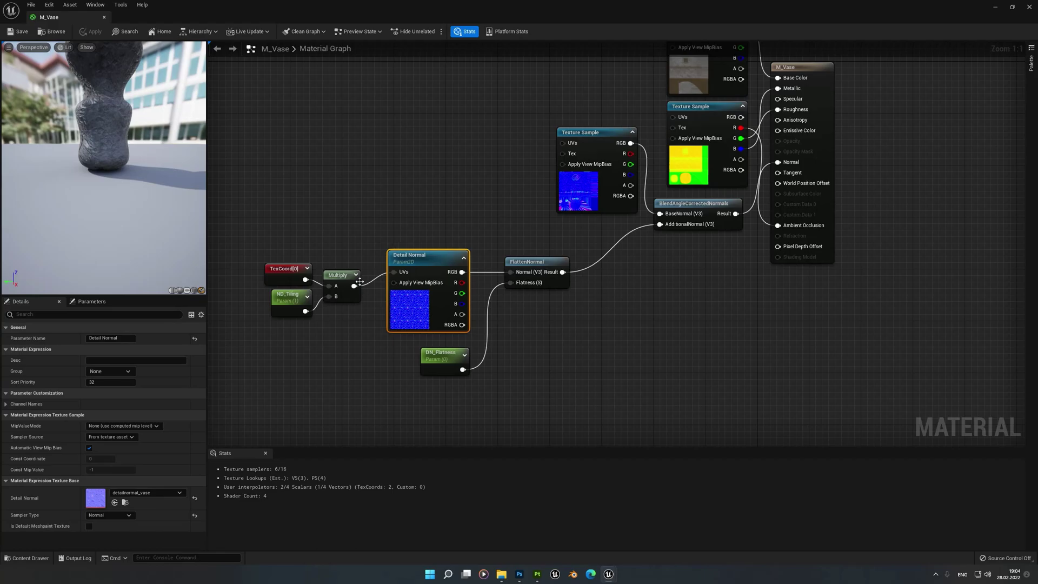
left_click(283, 312)
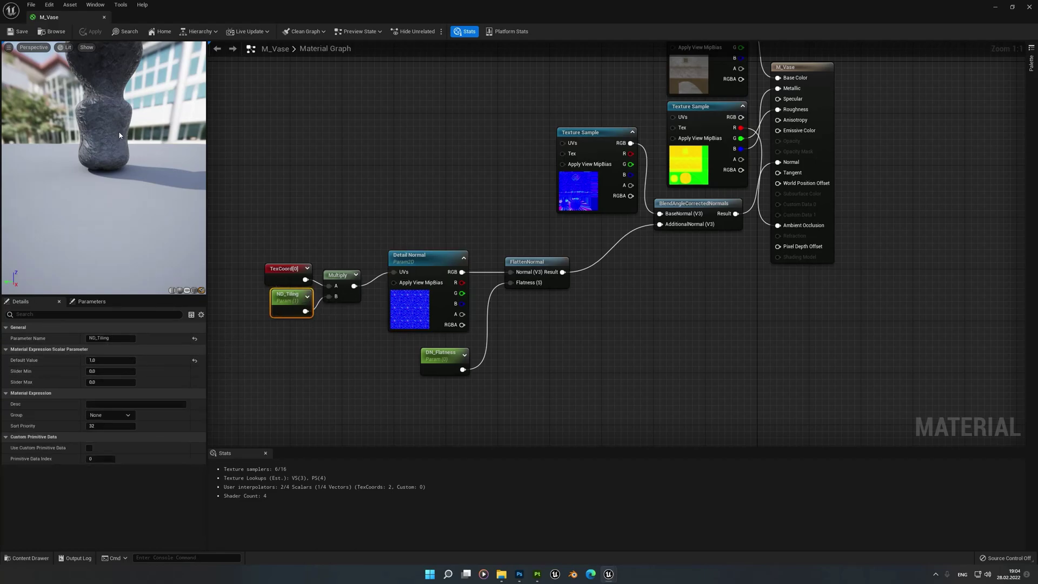
right_click_drag(125, 216, 126, 178)
left_click_drag(111, 360, 130, 361)
key("ctrl+z")
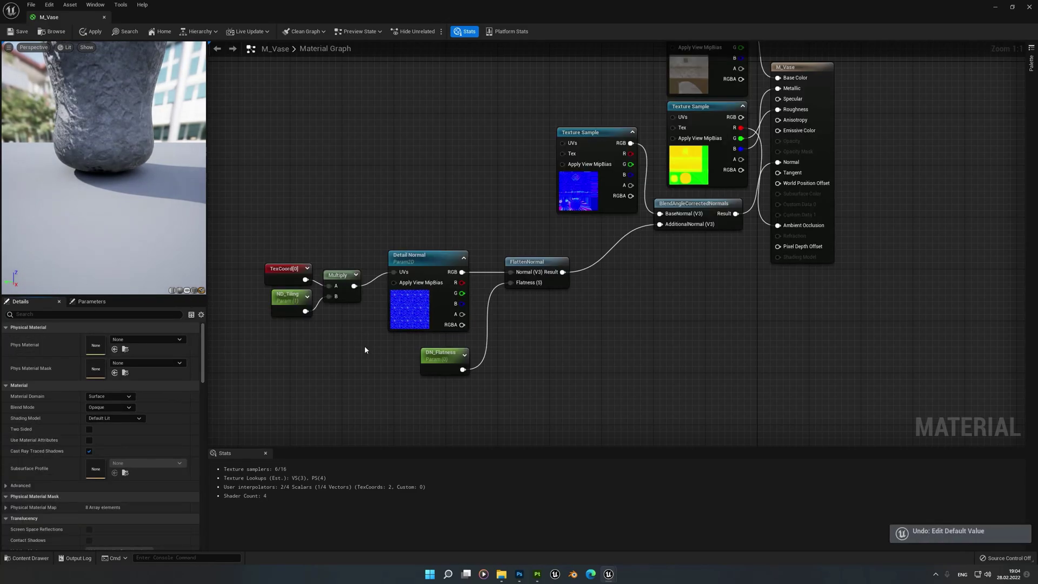
right_click_drag(352, 334, 292, 320)
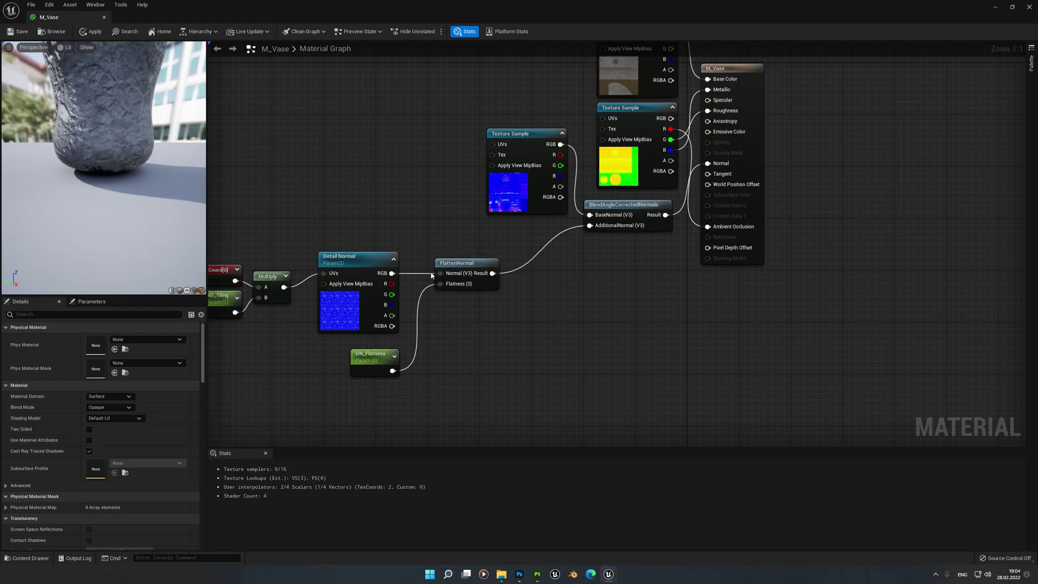
left_click(366, 368)
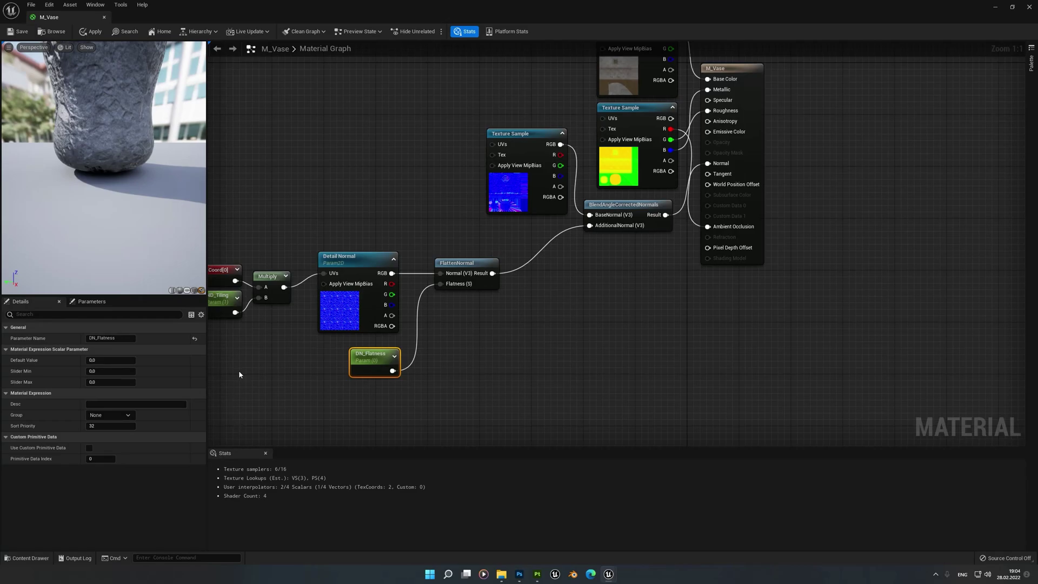
left_click(117, 360)
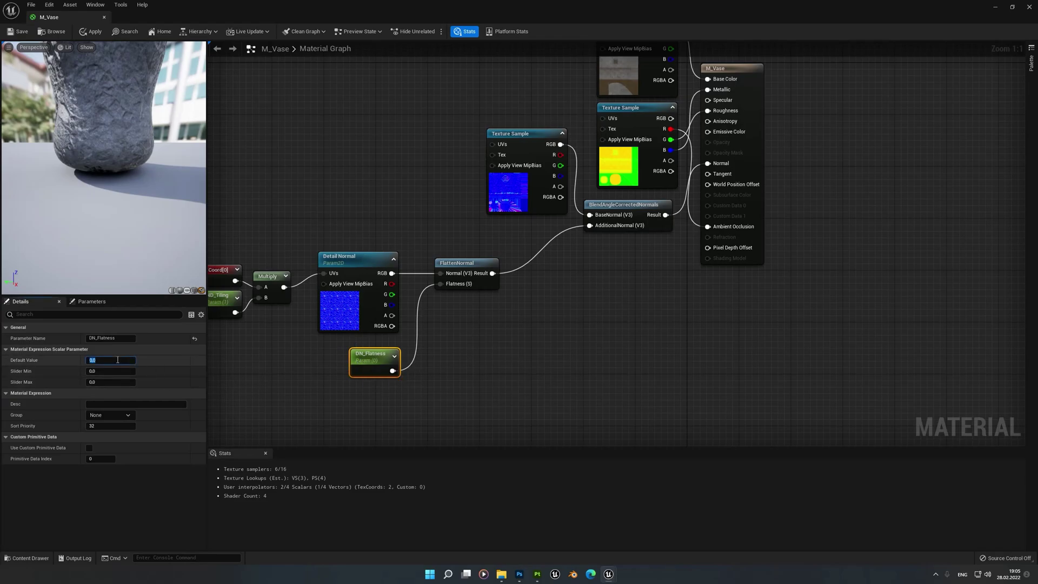
type("0,8")
key("Return")
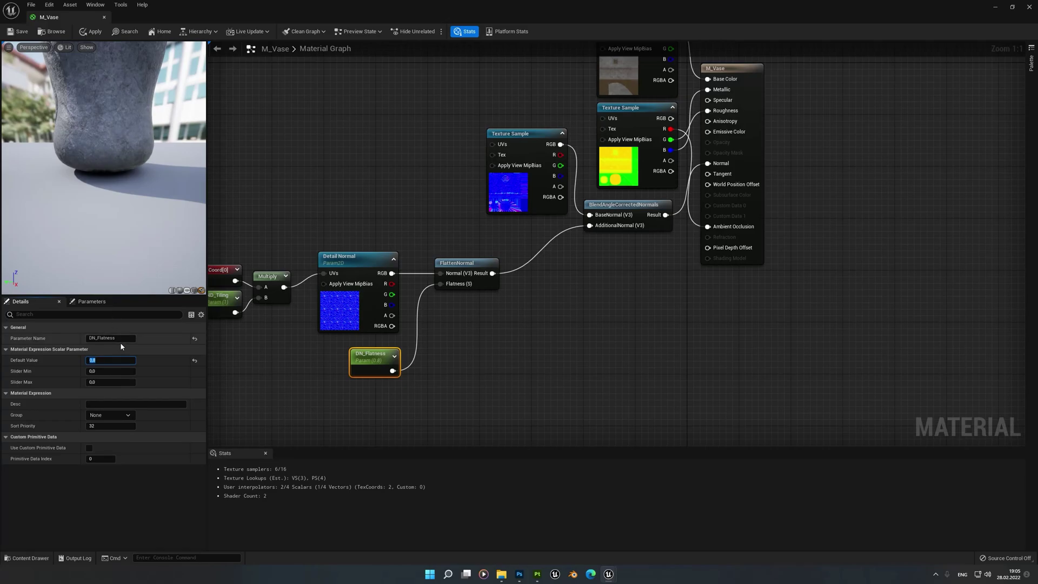
type("0")
key("Return")
left_click(500, 368)
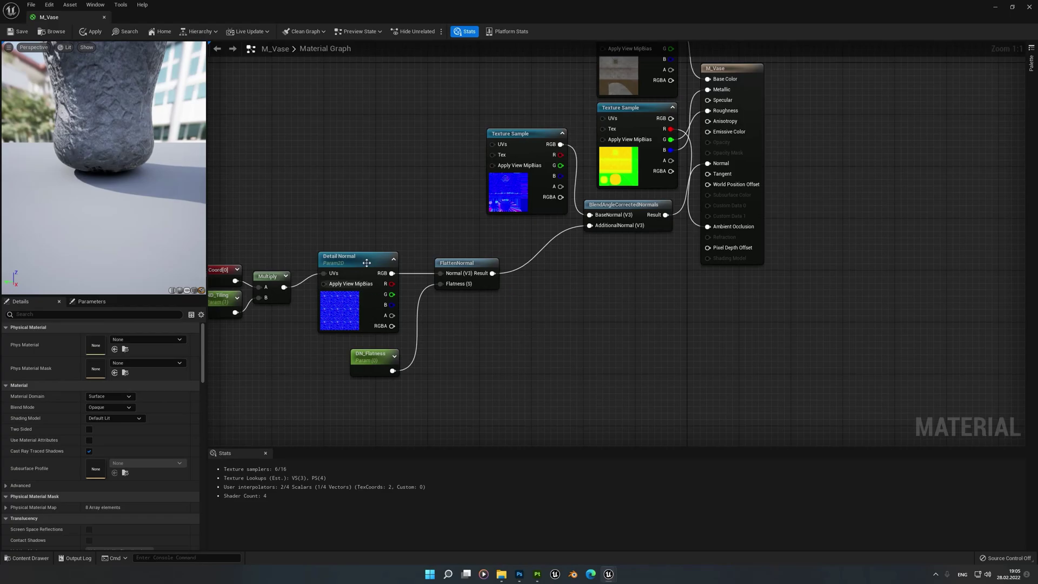
left_click(487, 264)
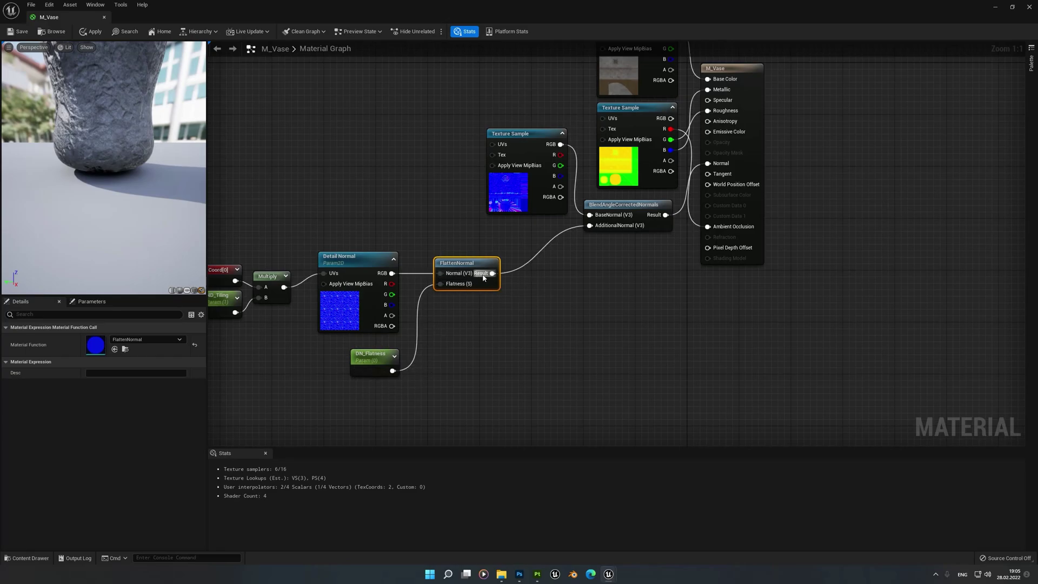
right_click_drag(497, 317, 380, 421)
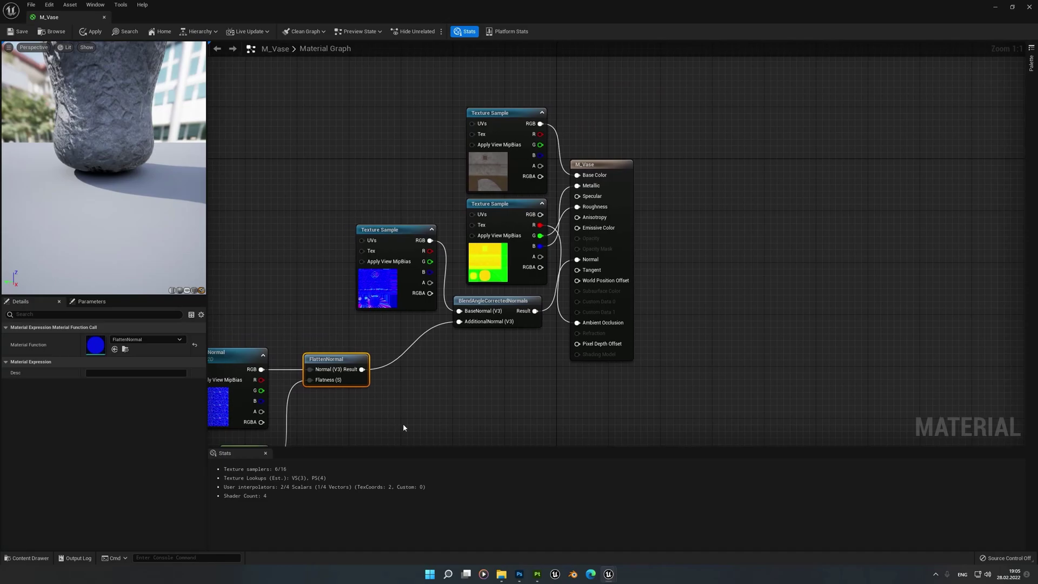
left_click(404, 423)
left_click_drag(400, 232, 379, 226)
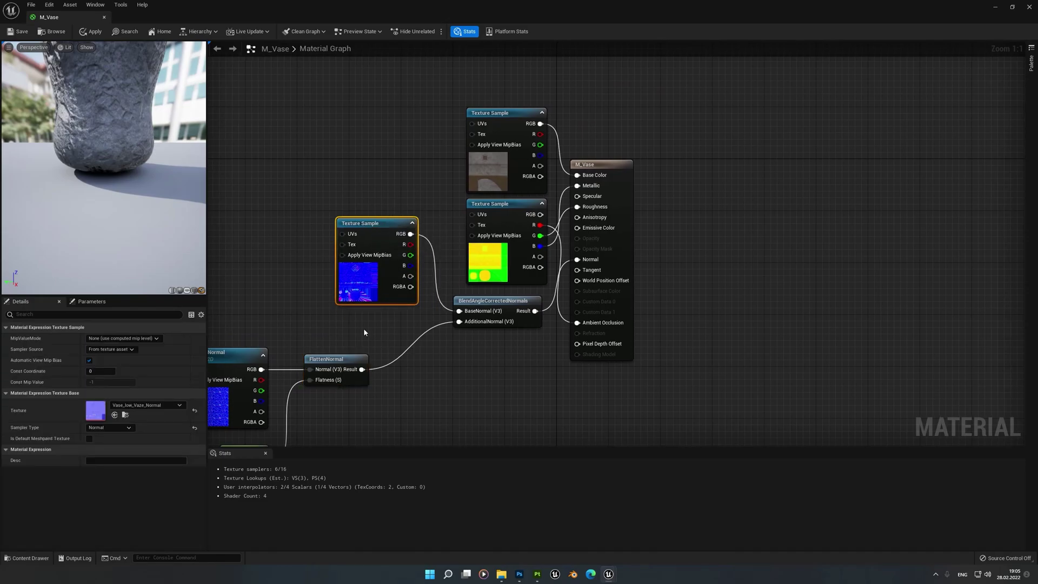
left_click(1011, 7)
double_click(408, 464)
scroll(408, 200, "down", 9)
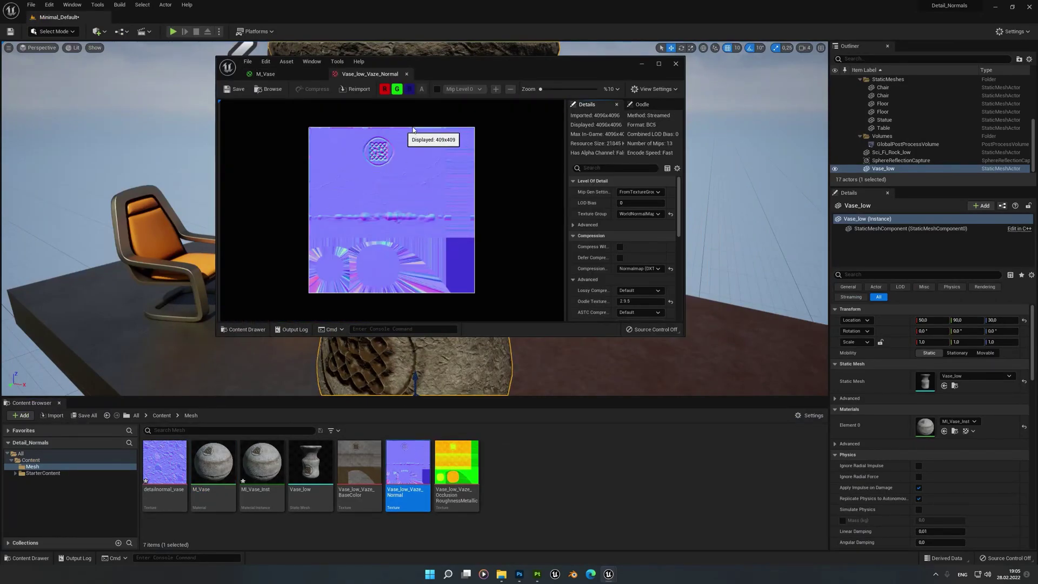
left_click(407, 74)
left_click(658, 63)
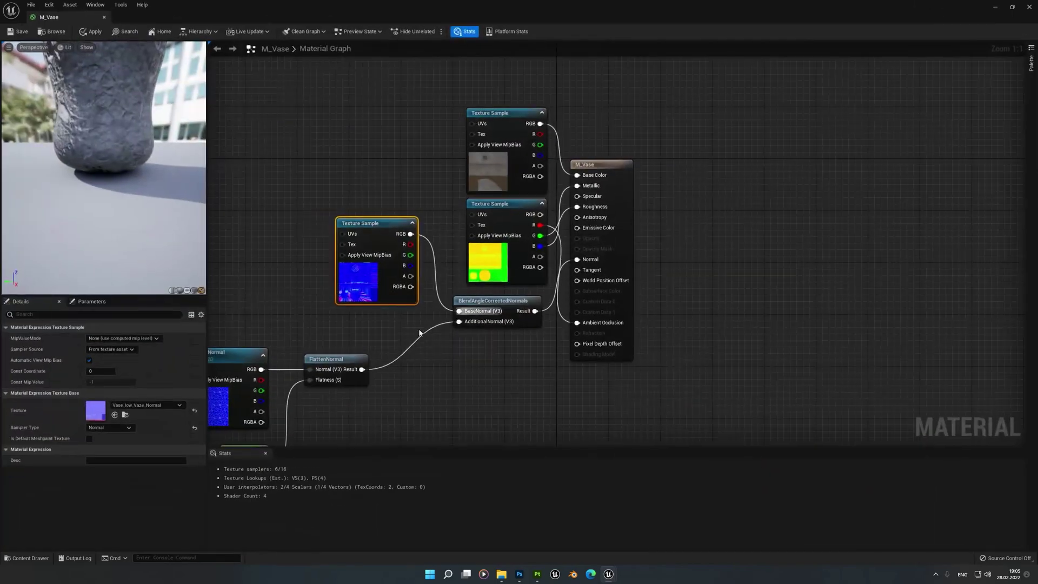
right_click_drag(433, 378, 394, 355)
right_click_drag(445, 332, 438, 338)
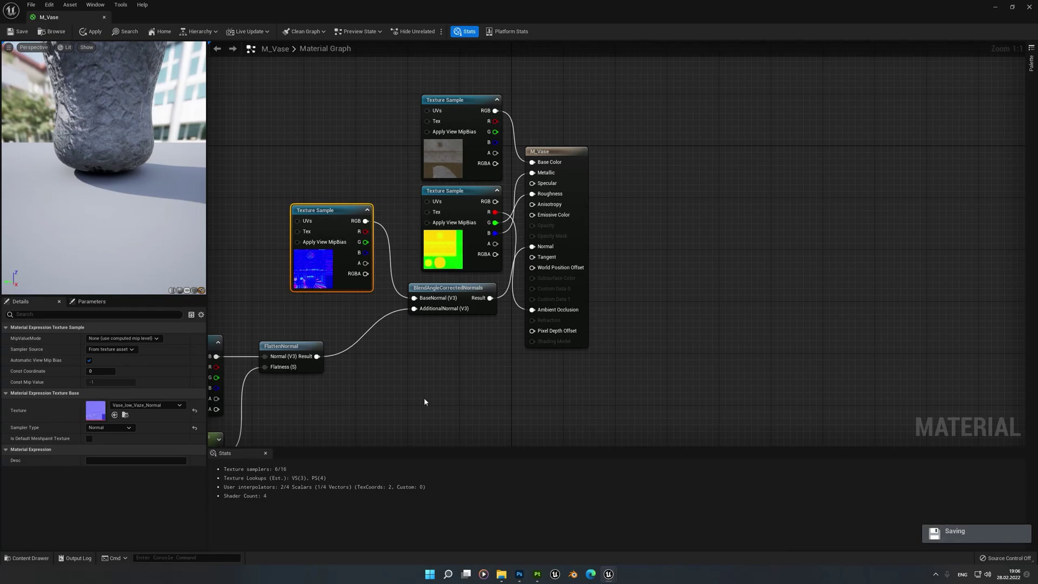
right_click_drag(424, 402, 627, 319)
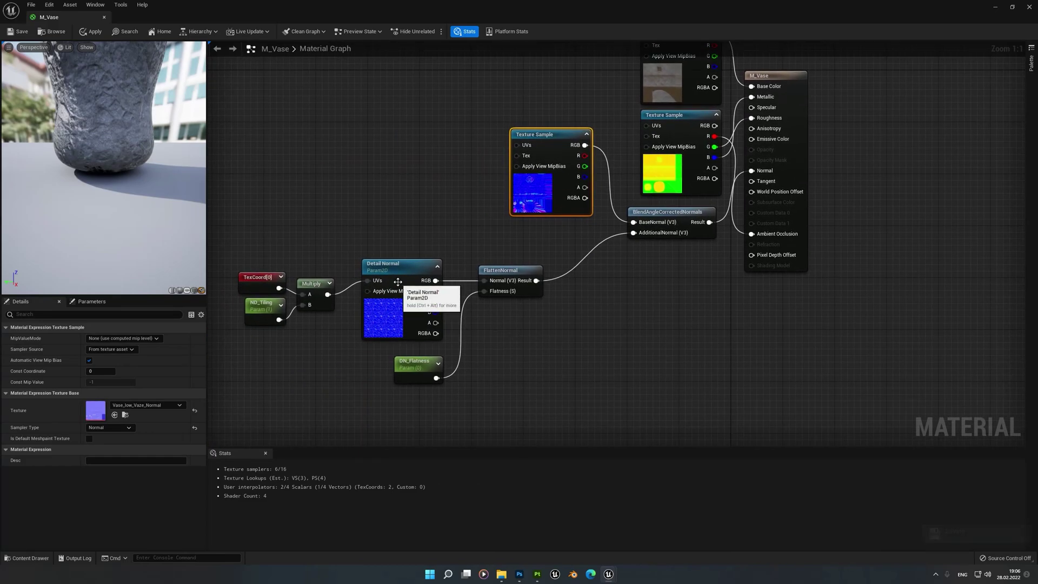
right_click_drag(637, 308, 543, 355)
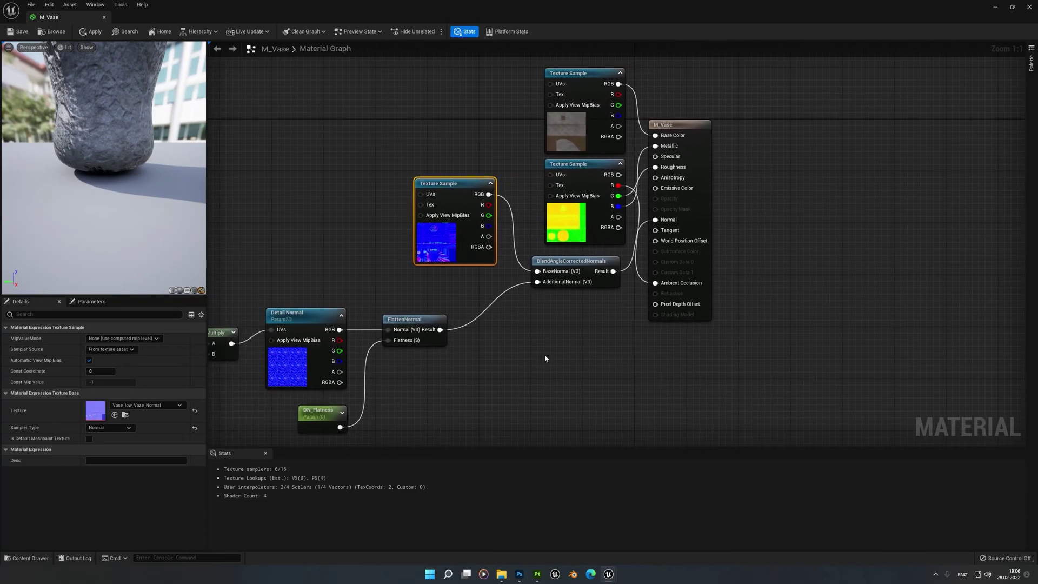
scroll(541, 360, "down", 1)
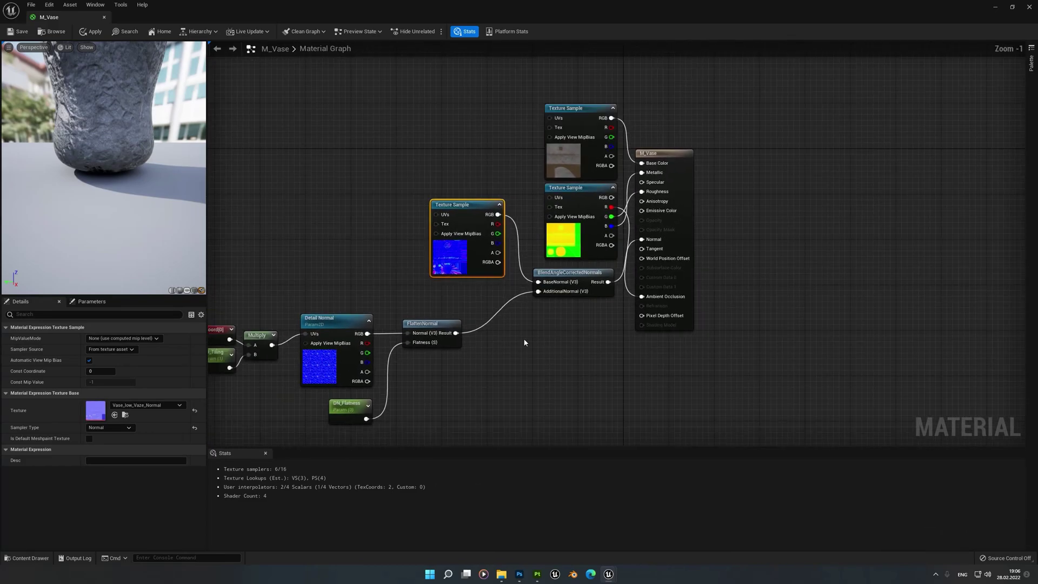
Minimize the material editor, frame the vase in the level, and switch to Substance 3D Painter.
left_click(993, 9)
mouse_move(394, 145)
right_mouse_down()
mouse_move(367, 162)
mouse_move(395, 146)
right_mouse_up()
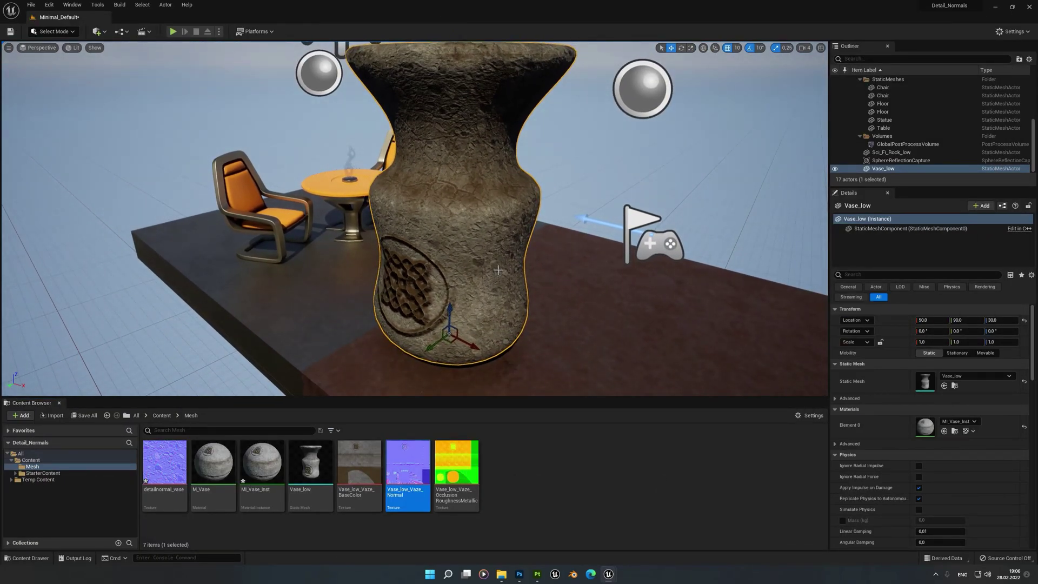
right_click_drag(468, 238, 468, 233)
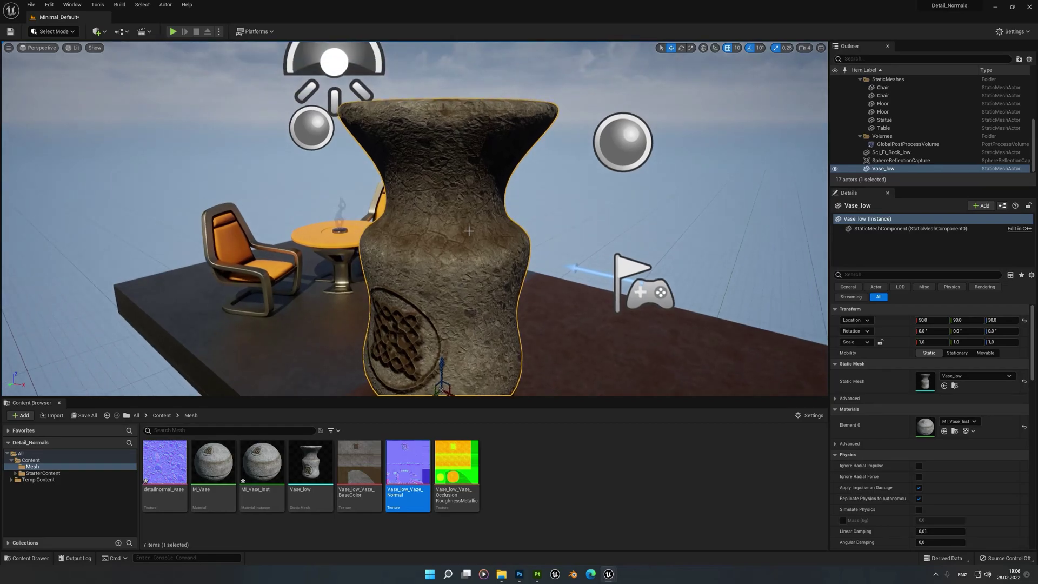
right_click_drag(487, 289, 475, 289)
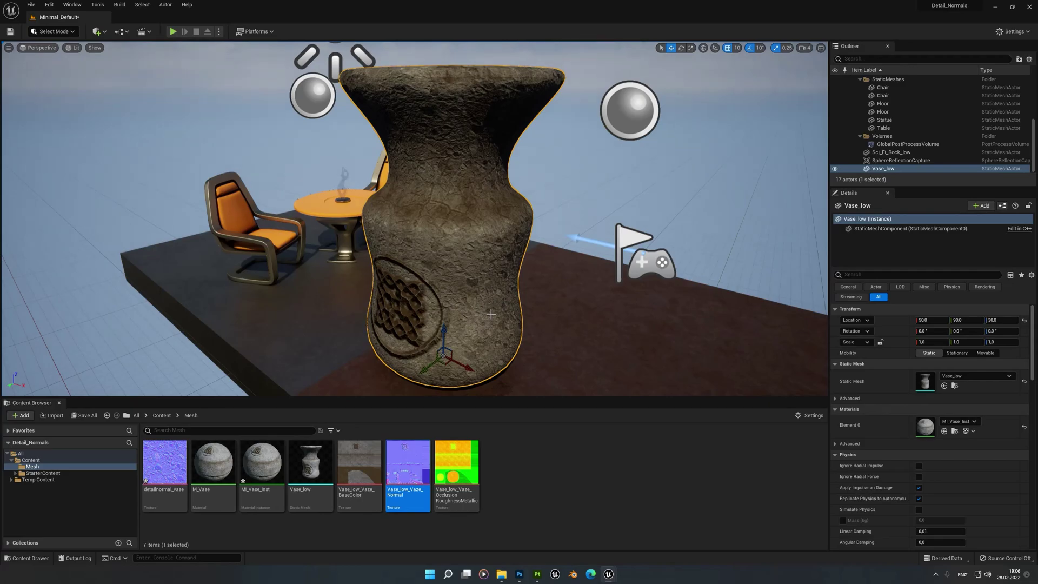
left_click(540, 577)
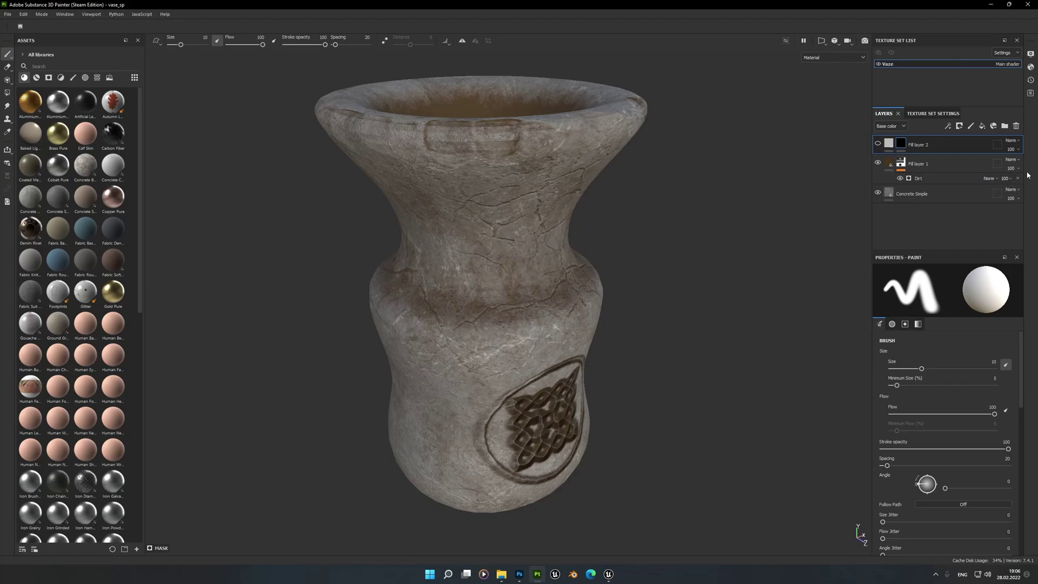
Replace the old fill layer with a new one using a black mask and Curvature generator.
left_click(1015, 125)
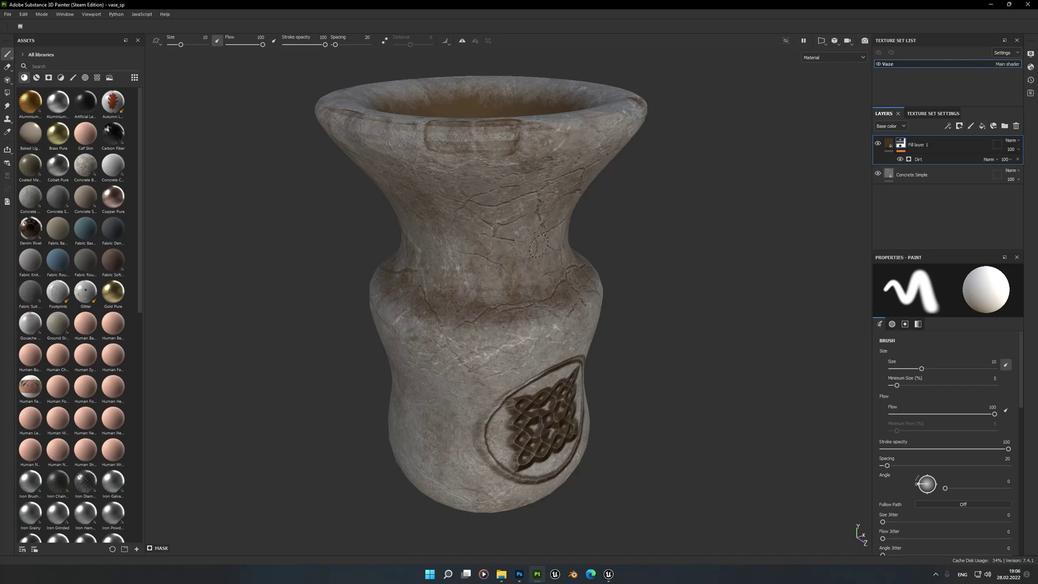
left_click(982, 126)
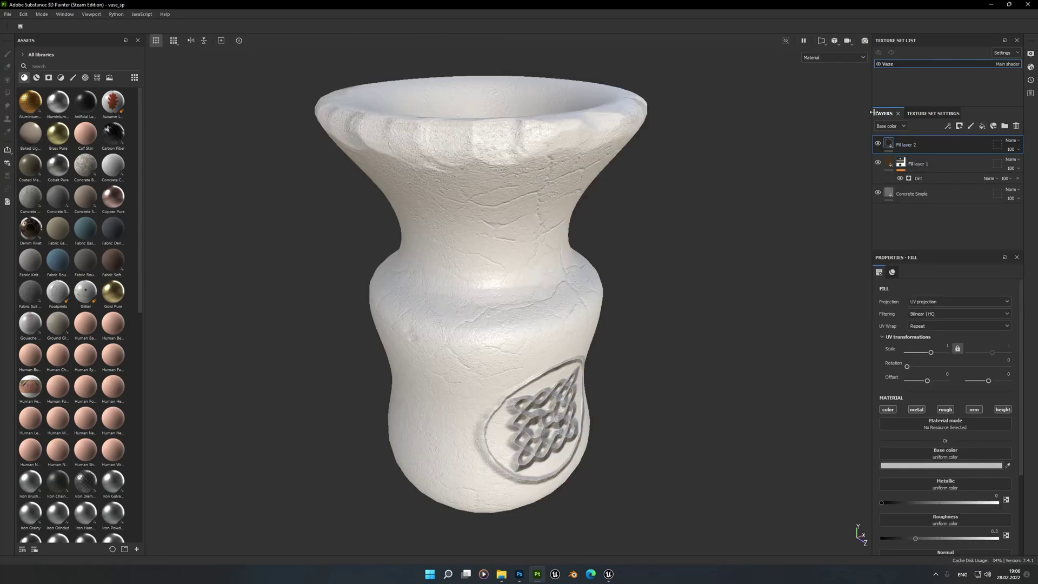
left_click(959, 127)
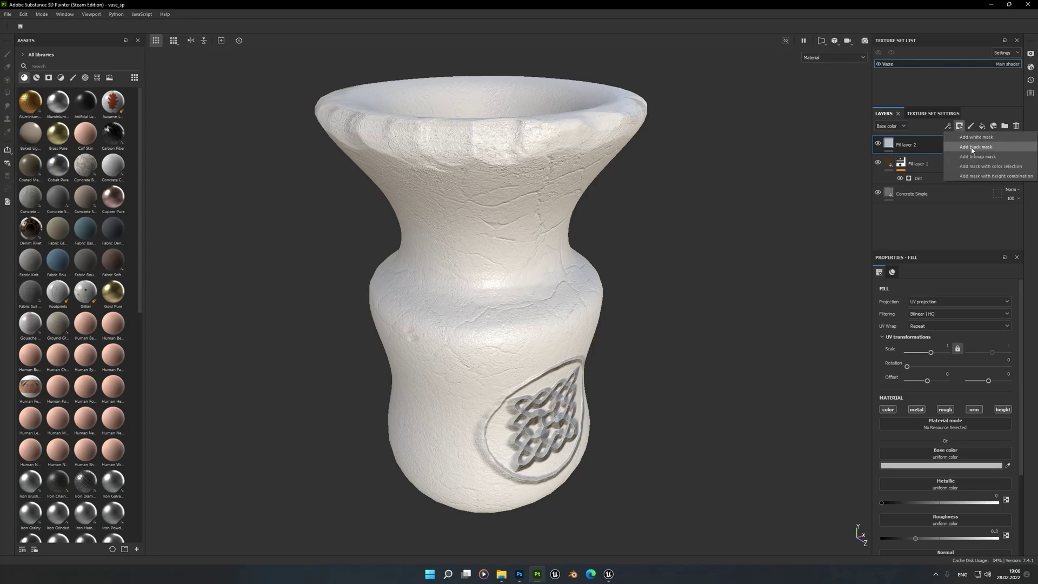
left_click(951, 132)
left_click(949, 126)
left_click(957, 138)
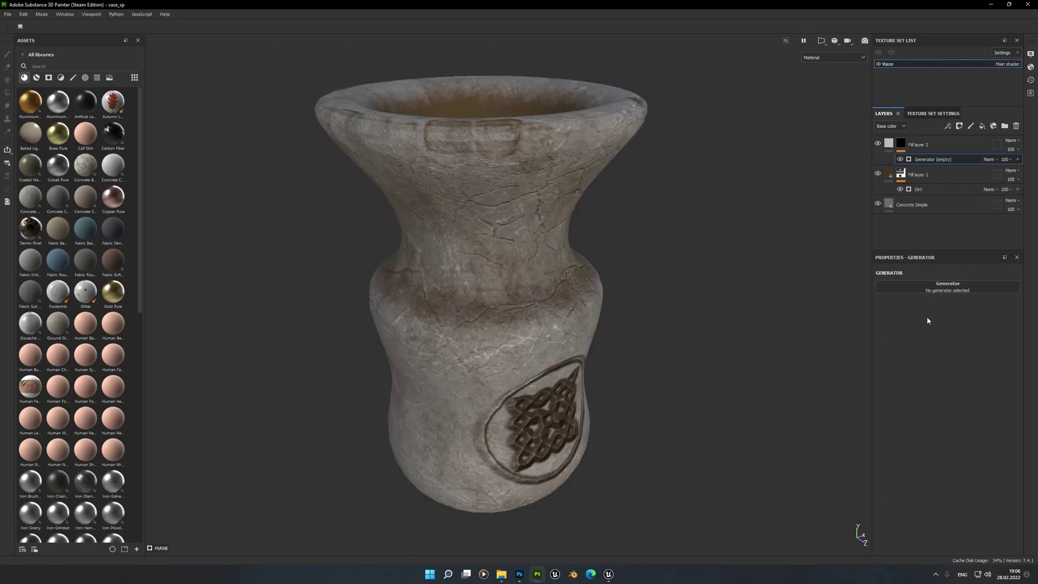
left_click(933, 292)
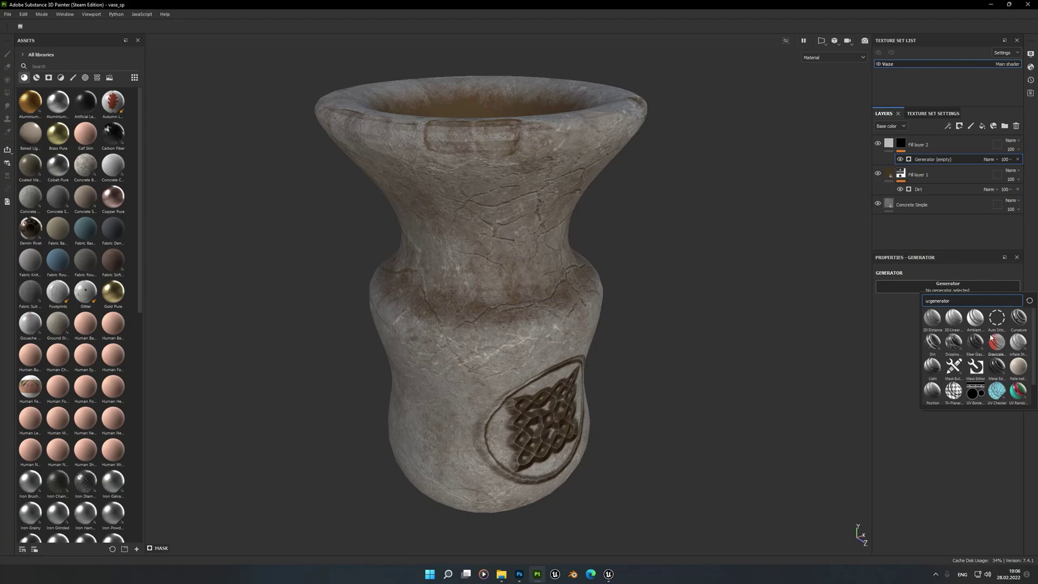
left_click(1019, 318)
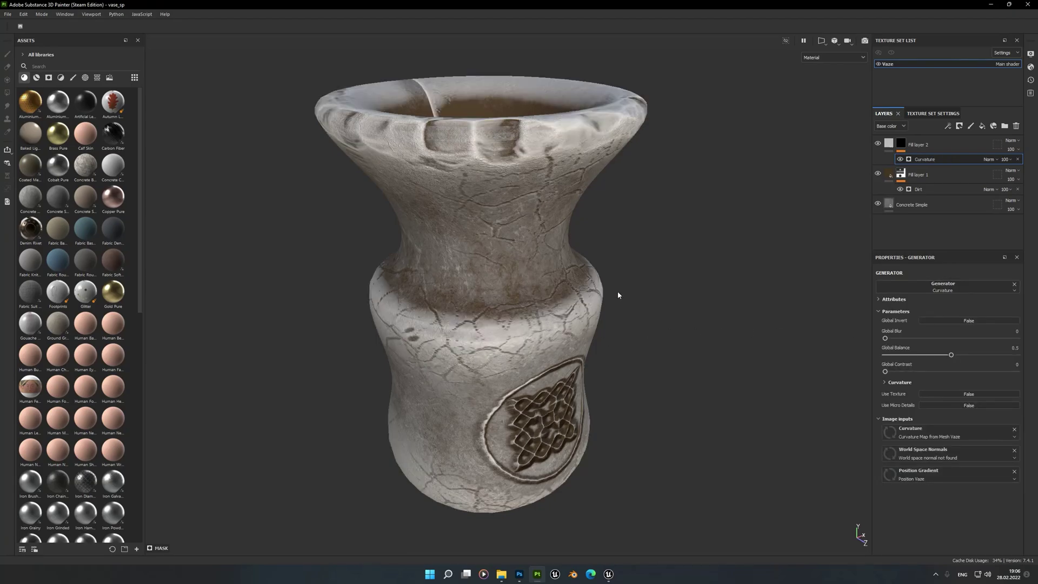
Remove the Curvature generator from the mask, then trial and undo two polygon-filled bands on the vase.
left_click_drag(669, 373, 592, 335, "alt")
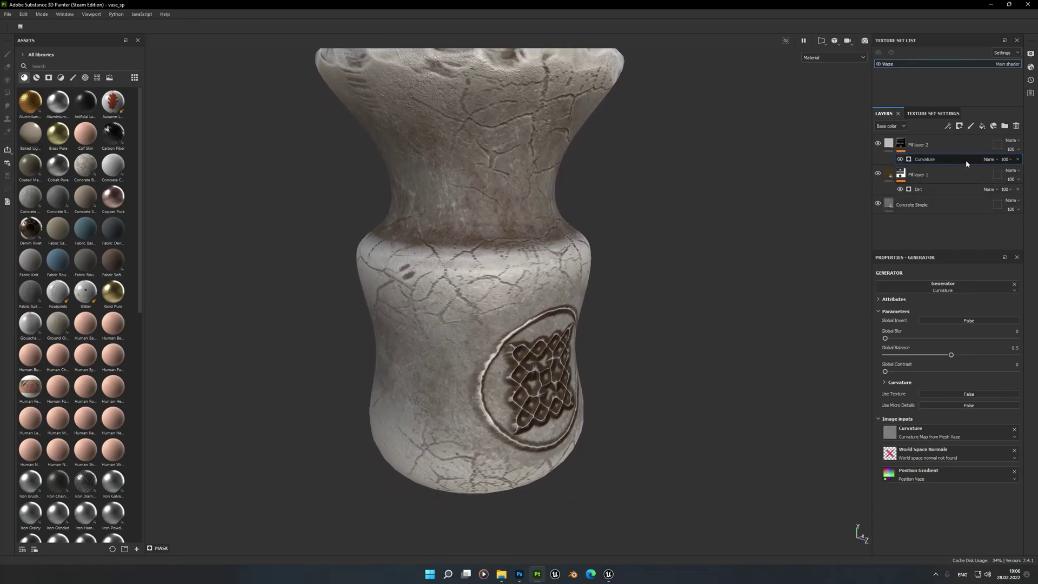
left_click(1018, 160)
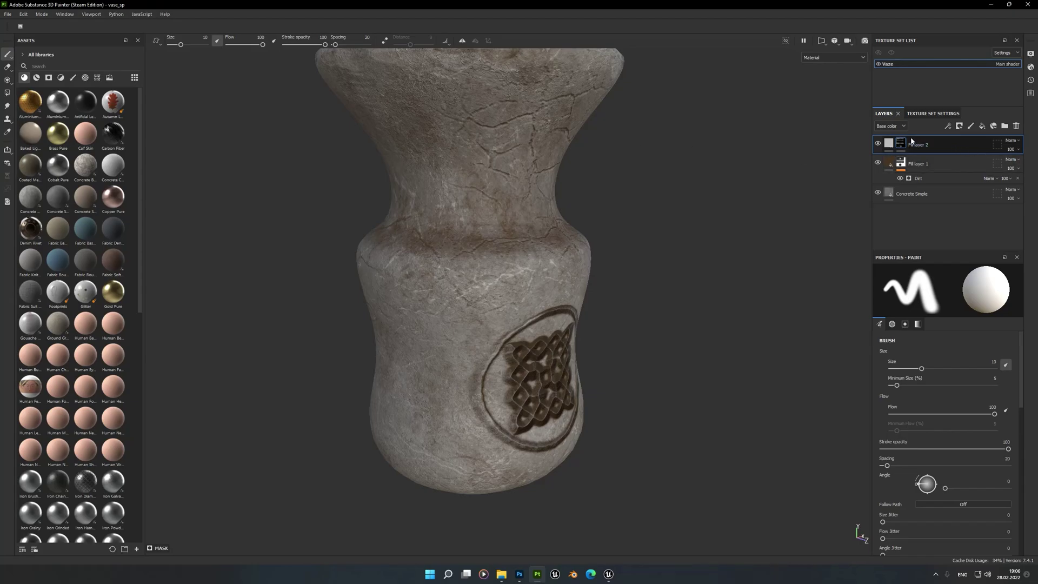
left_click(7, 94)
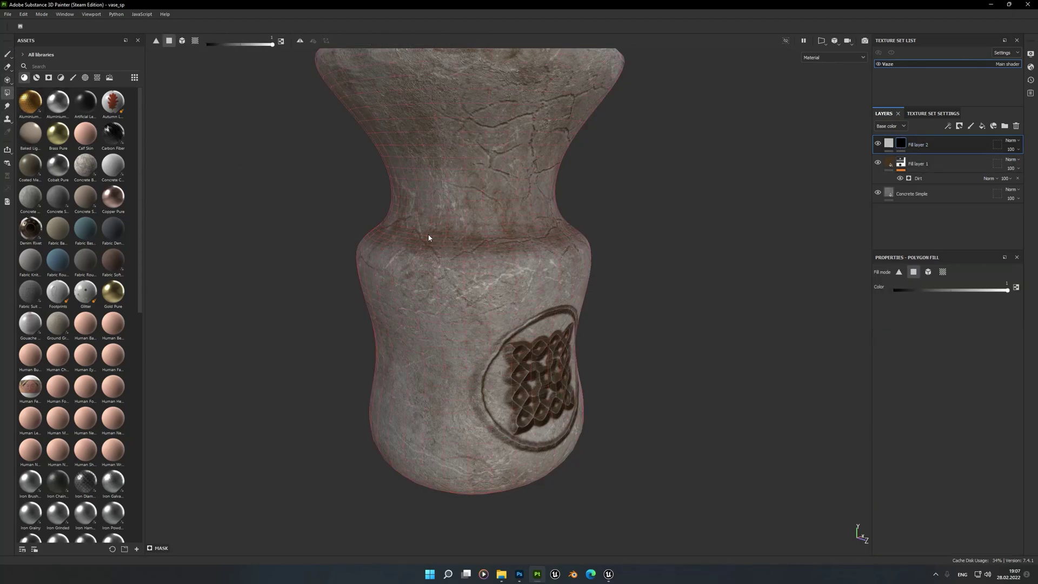
left_click_drag(318, 198, 730, 283)
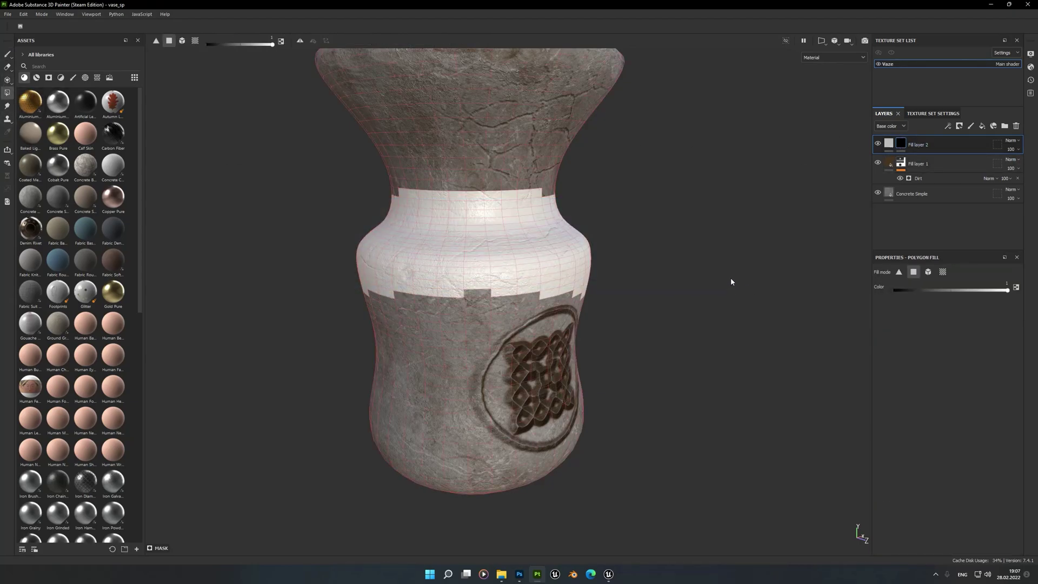
key("ctrl+z")
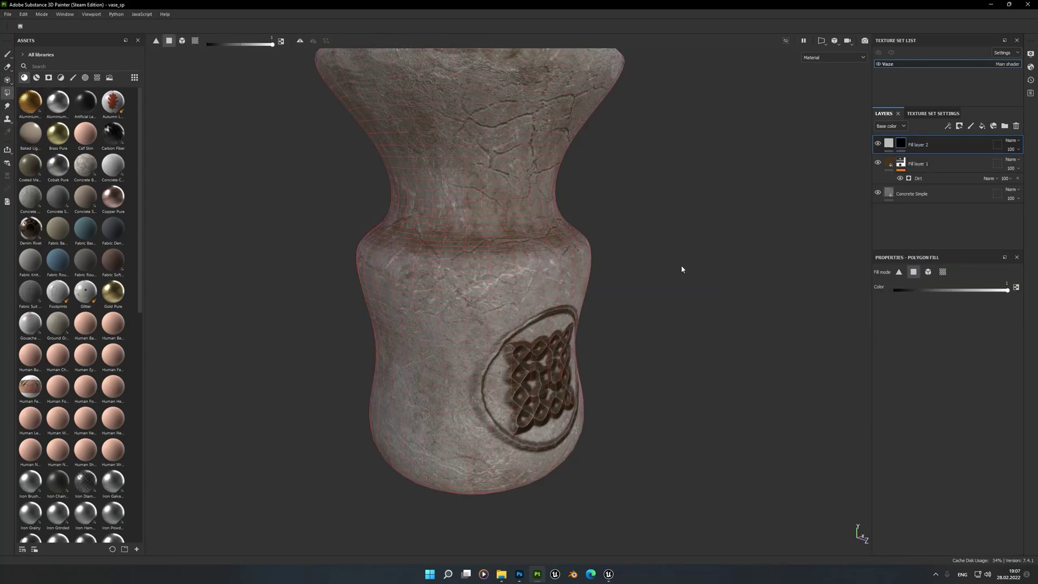
left_click(956, 128)
left_click_drag(289, 185, 690, 276)
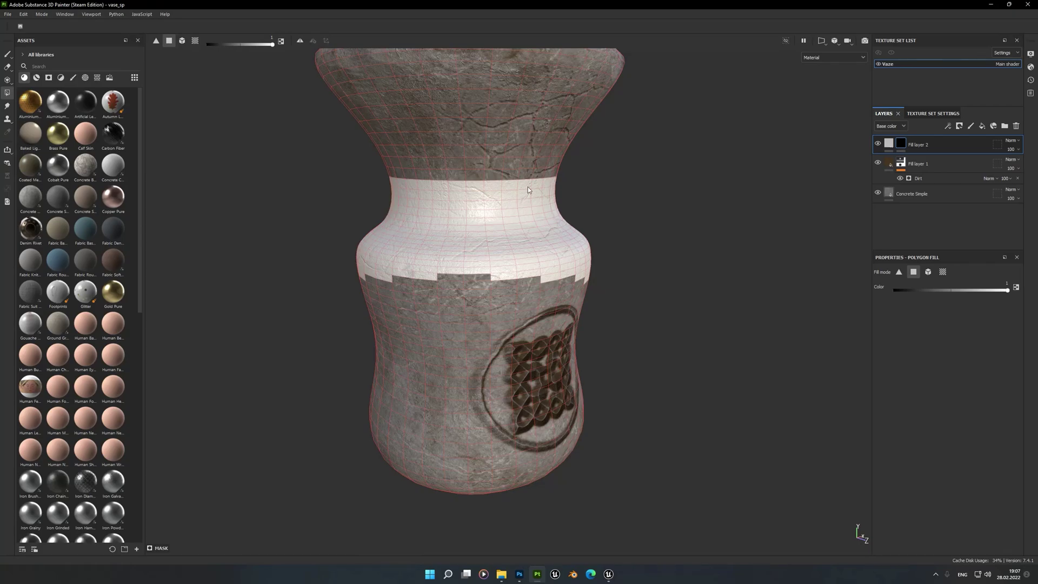
key("ctrl+z")
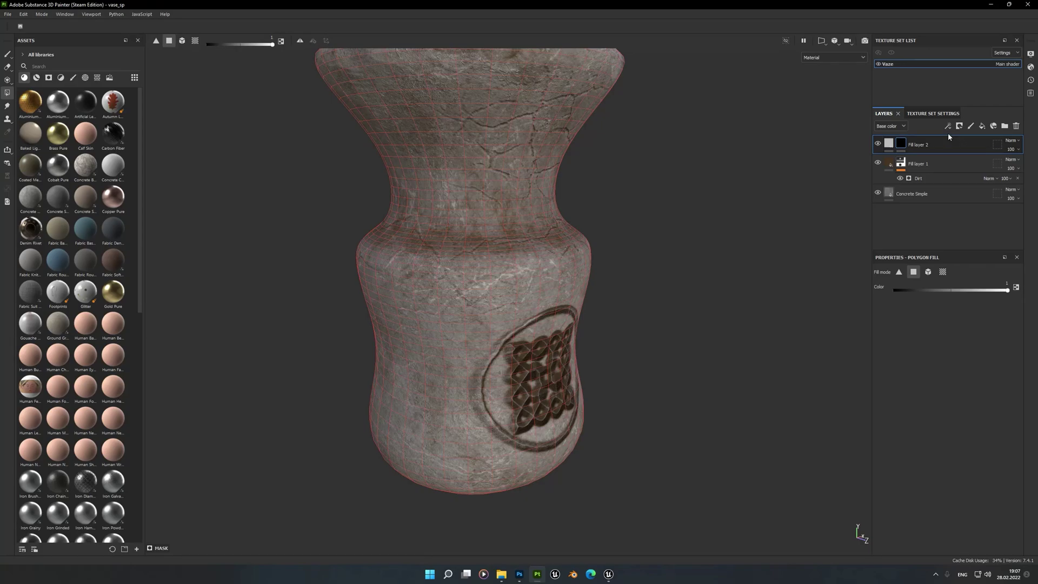
Re-add a Curvature generator to Fill layer 2's mask with Global Balance raised to 0.66.
left_click(958, 126)
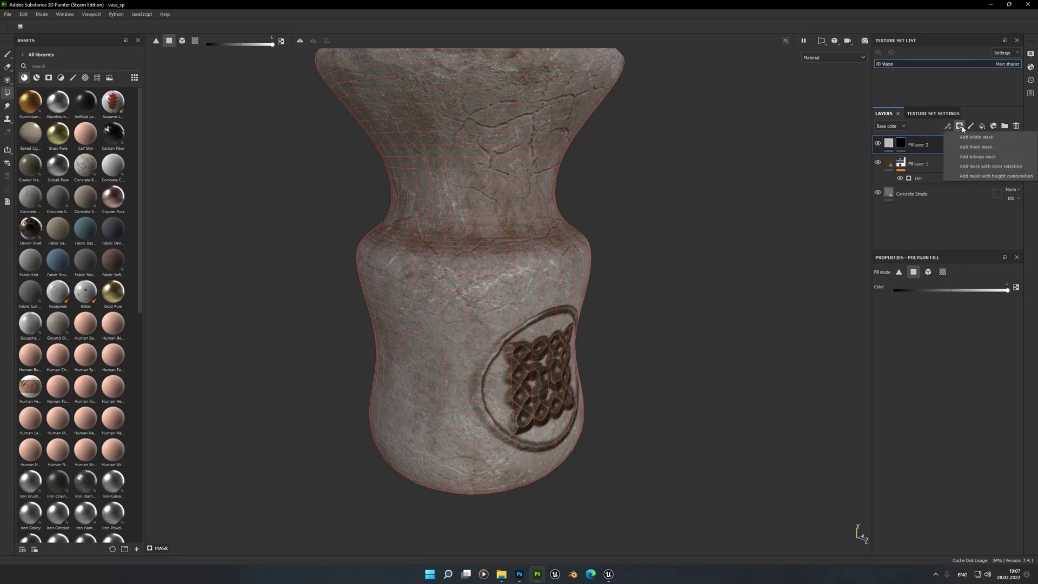
left_click(952, 137)
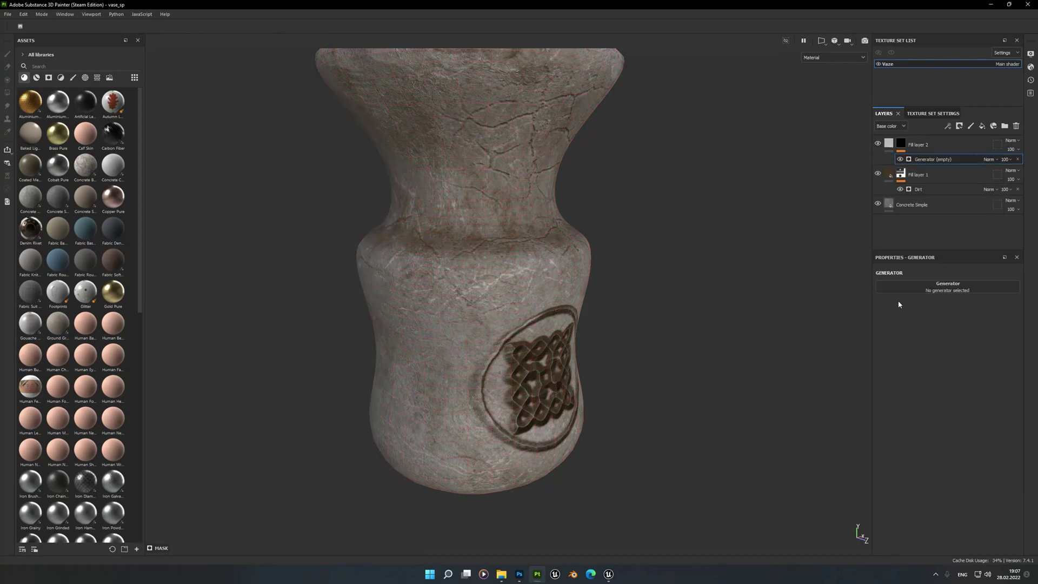
left_click(944, 287)
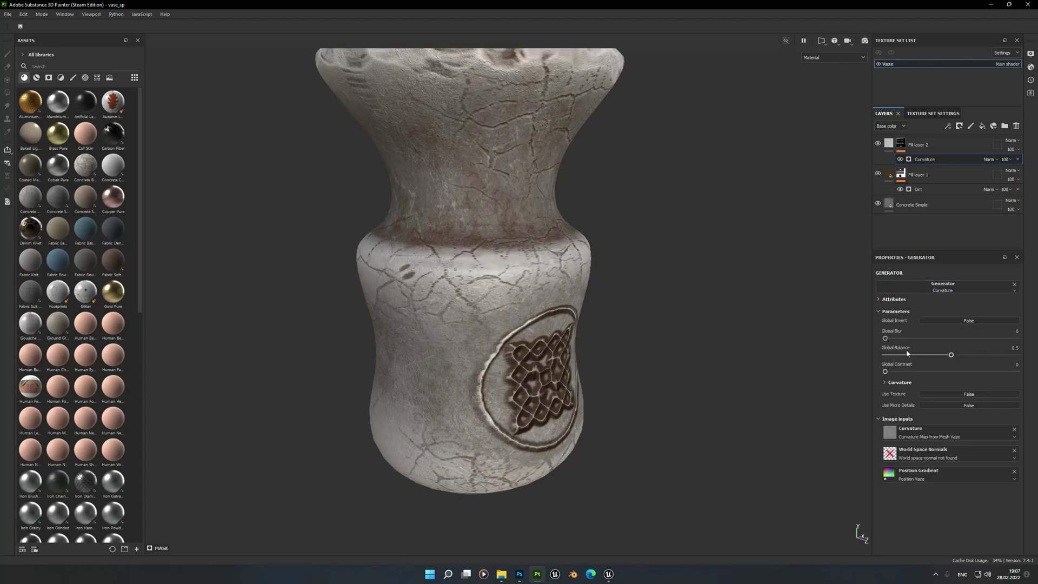
left_click_drag(950, 354, 971, 354)
scroll(491, 307, "down", 3)
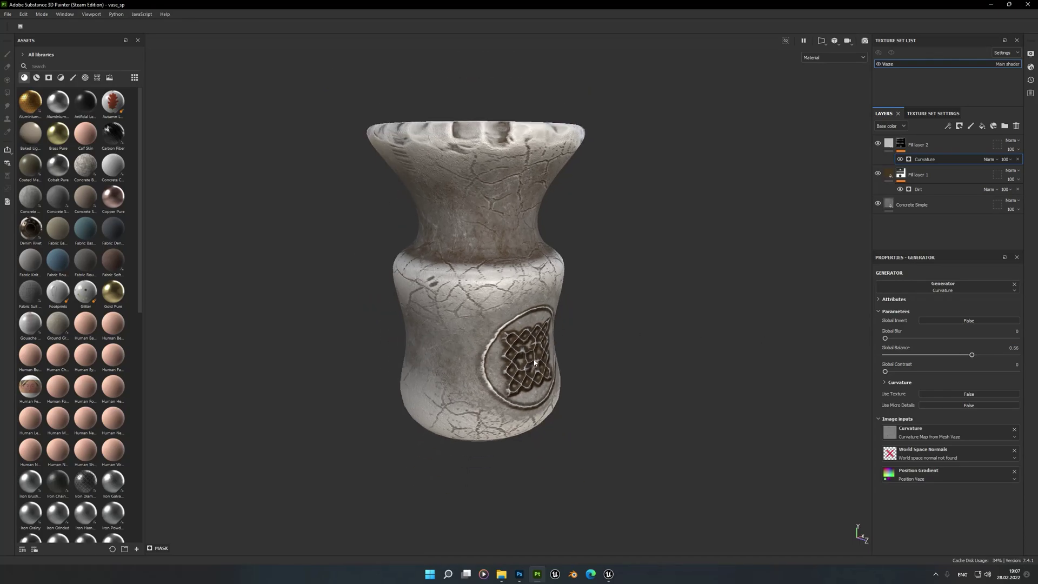
Check the vase's cracks and emblem side, then export Fill layer 2's mask to the clipboard.
left_click_drag(580, 356, 614, 313, "alt")
middle_click_drag(614, 312, 562, 392, "alt")
left_click_drag(562, 392, 250, 398, "alt")
left_click_drag(604, 412, 435, 414, "alt")
middle_click_drag(435, 413, 366, 309, "alt")
left_click_drag(365, 308, 582, 352, "alt")
mouse_move(904, 146)
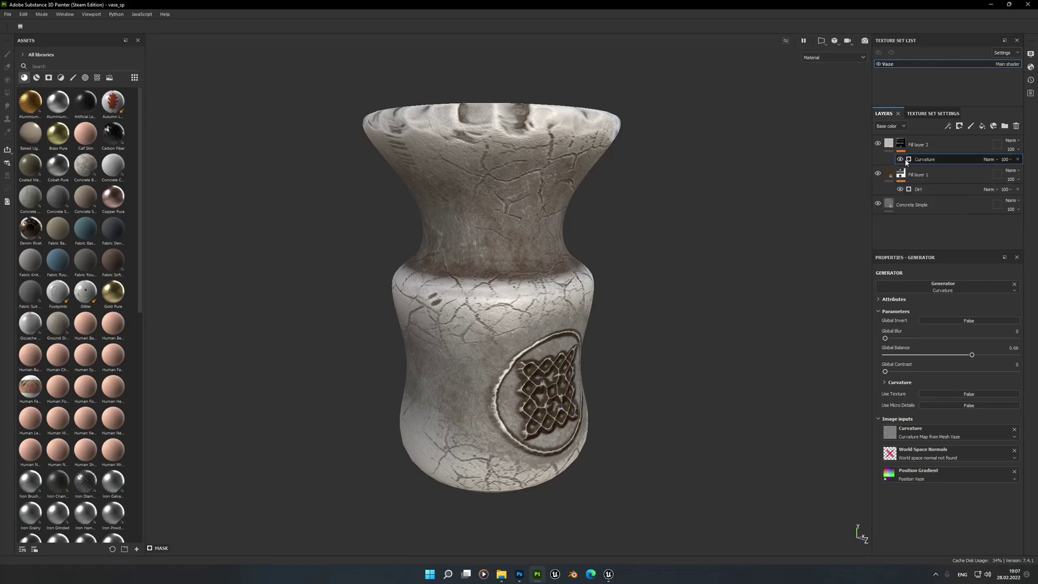
right_click(904, 147)
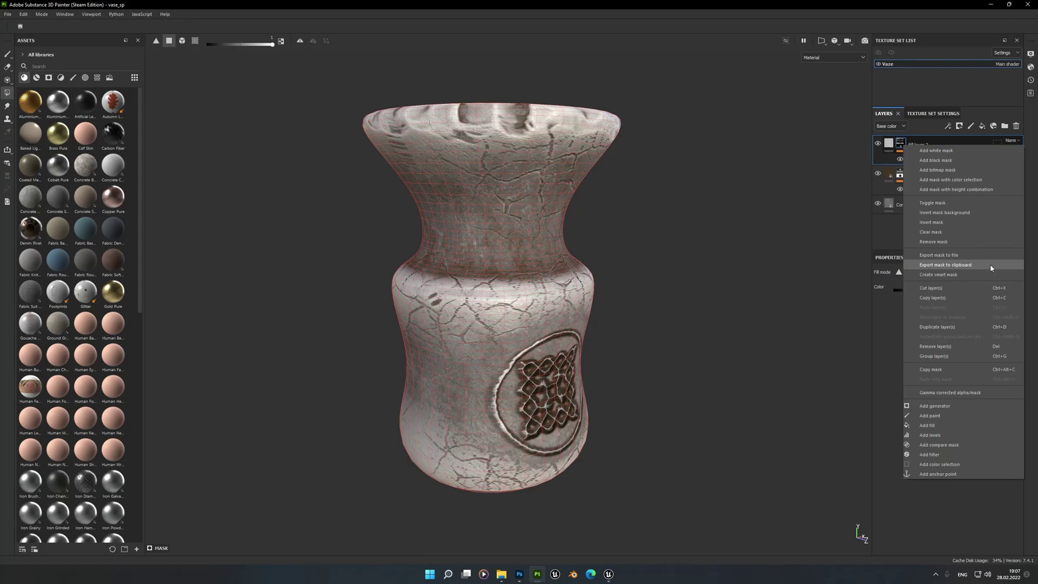
left_click(954, 266)
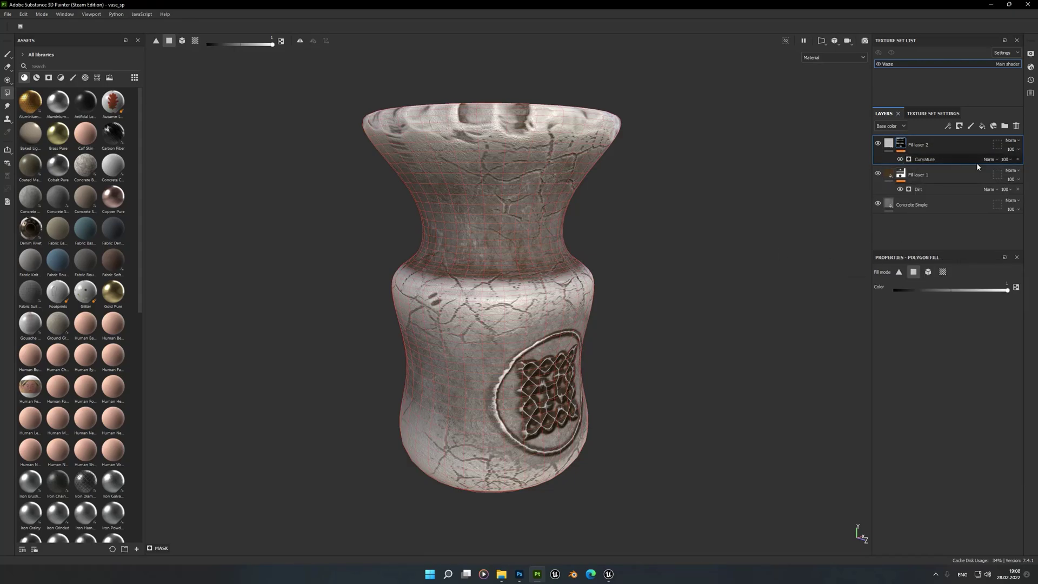
Paste the mask into the blank Photoshop document and save it as vase_dn_mask PNG in Textures.
left_click(519, 573)
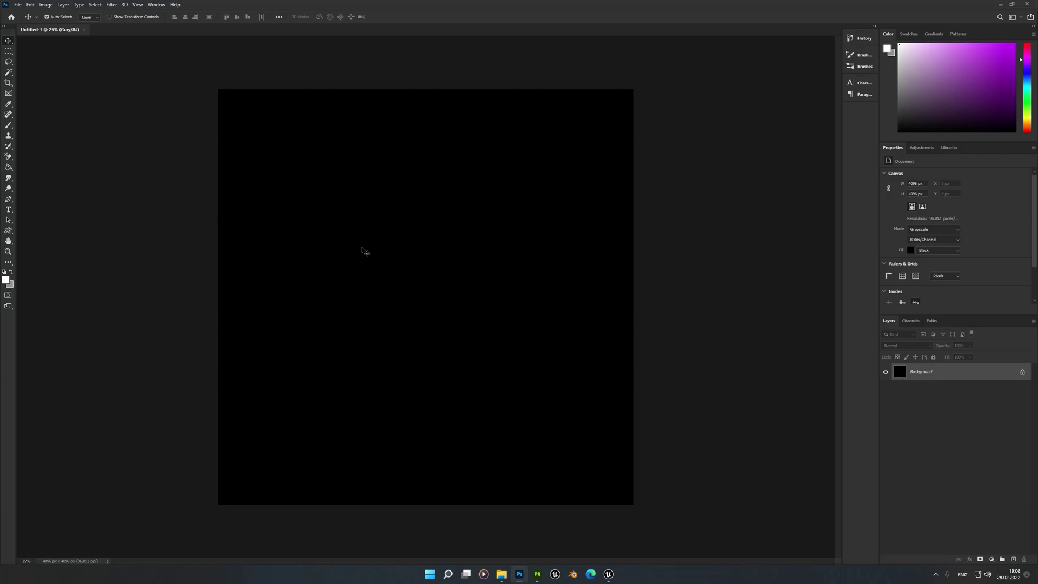
key("ctrl+v")
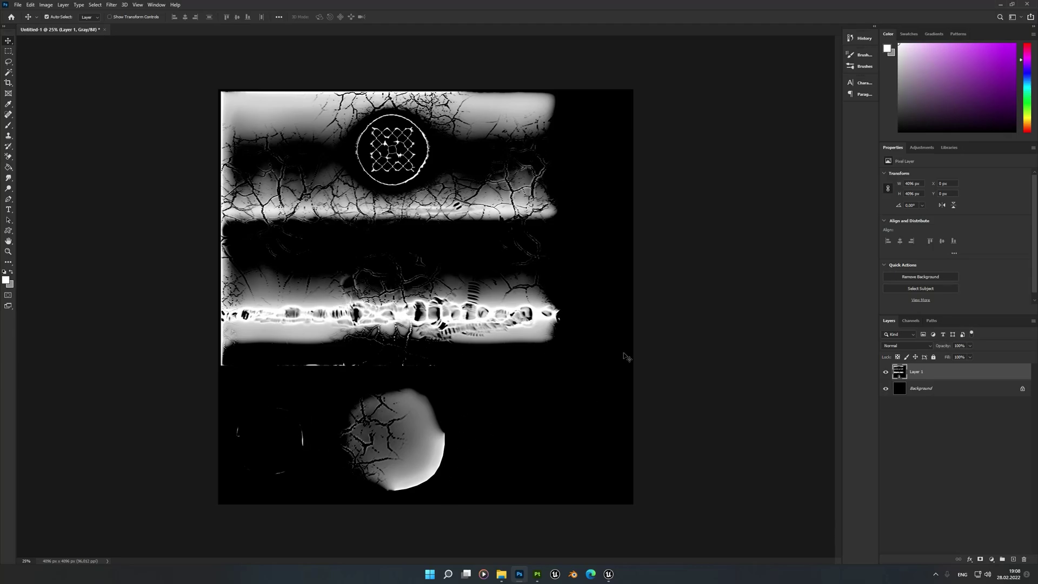
left_click(18, 4)
left_click(32, 102)
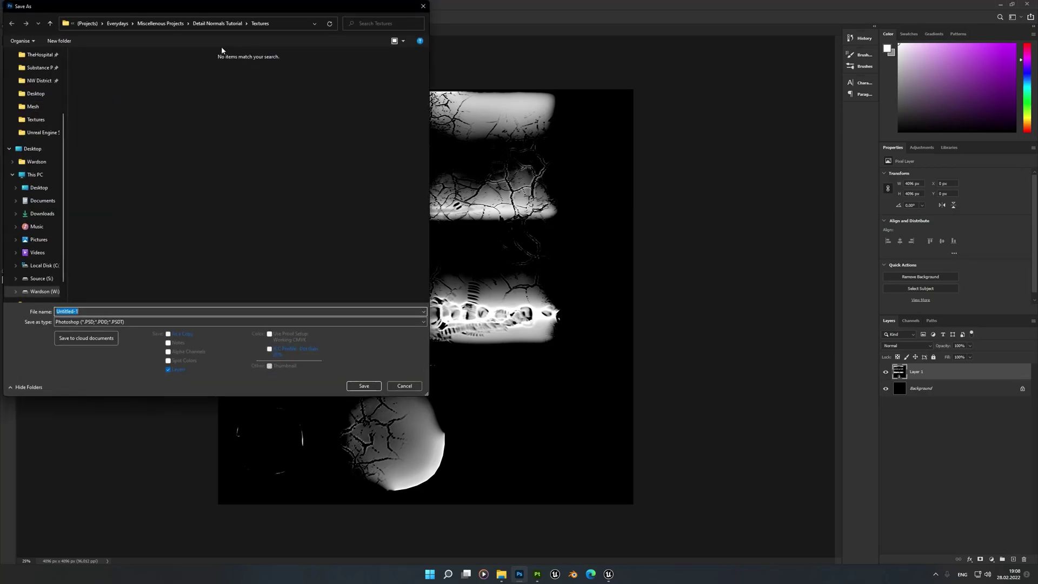
left_click(214, 28)
double_click(132, 95)
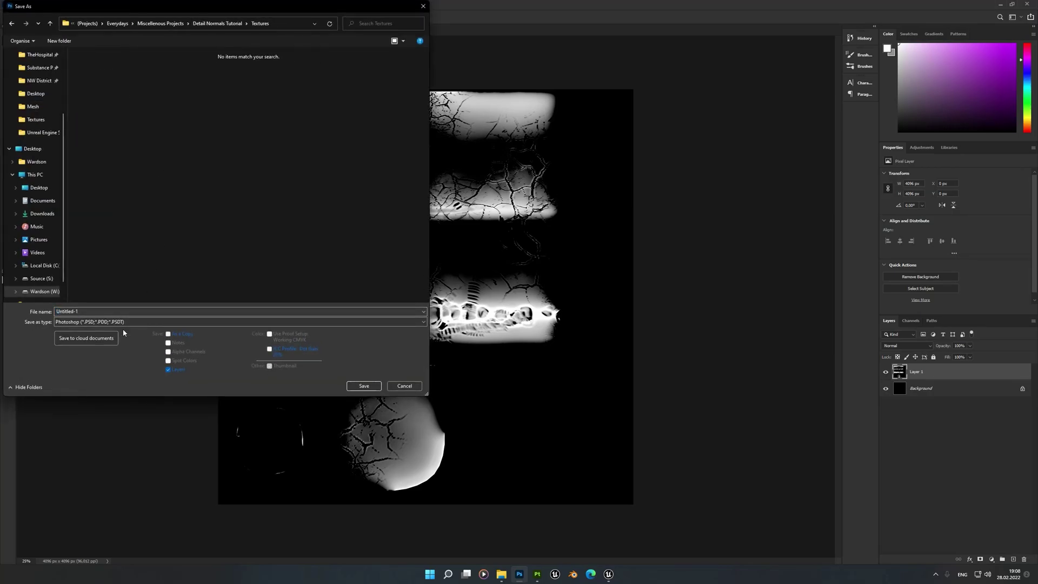
left_click(107, 323)
left_click(108, 430)
left_click(85, 313)
type("dn")
key("Home")
type("vase_")
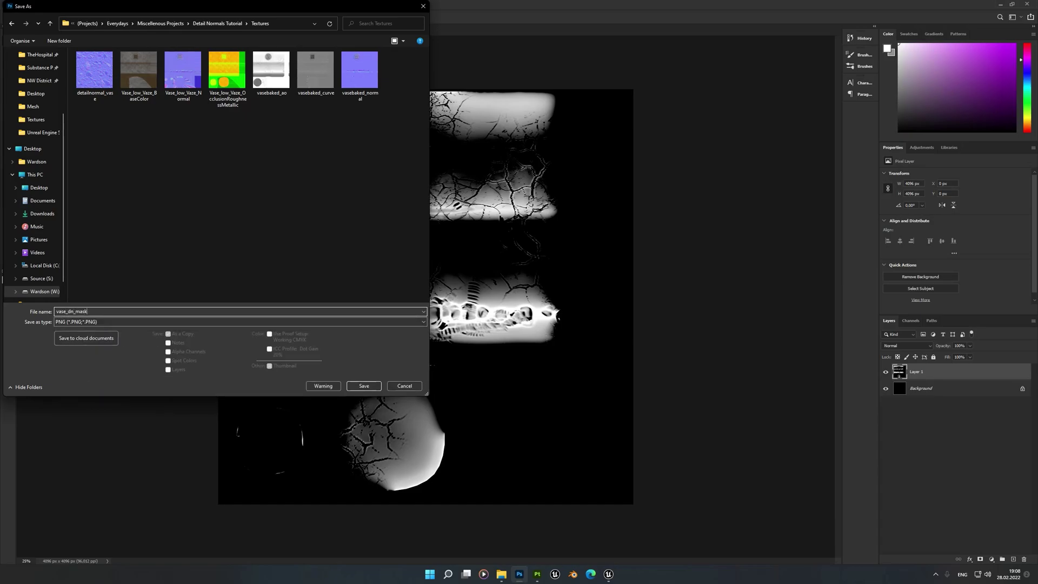
key("Return")
key("Return")
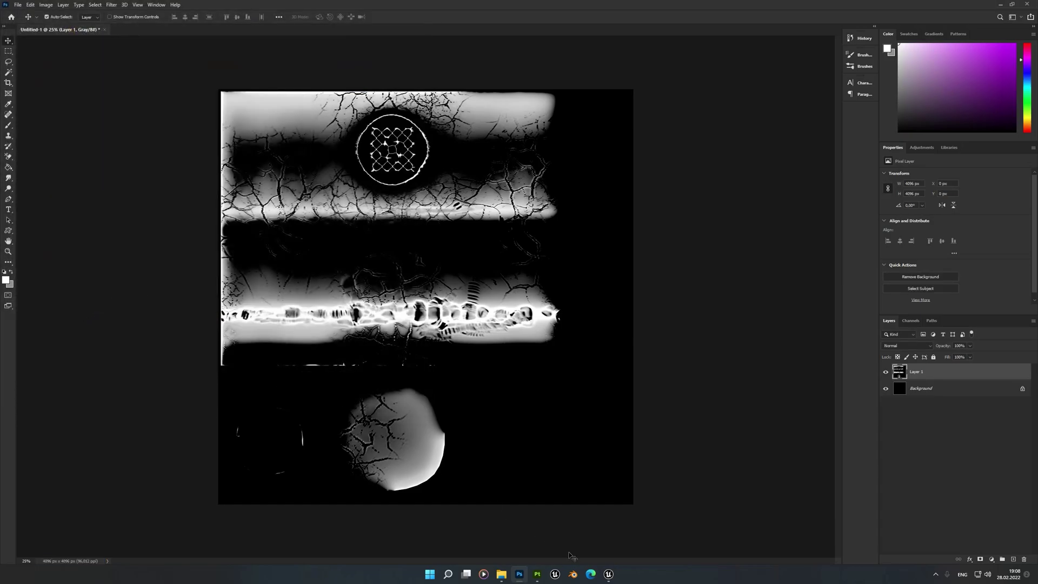
Back in Unreal, import vase_dn_mask into the Mesh folder of the Content Browser.
mouse_move(608, 573)
left_click(546, 532)
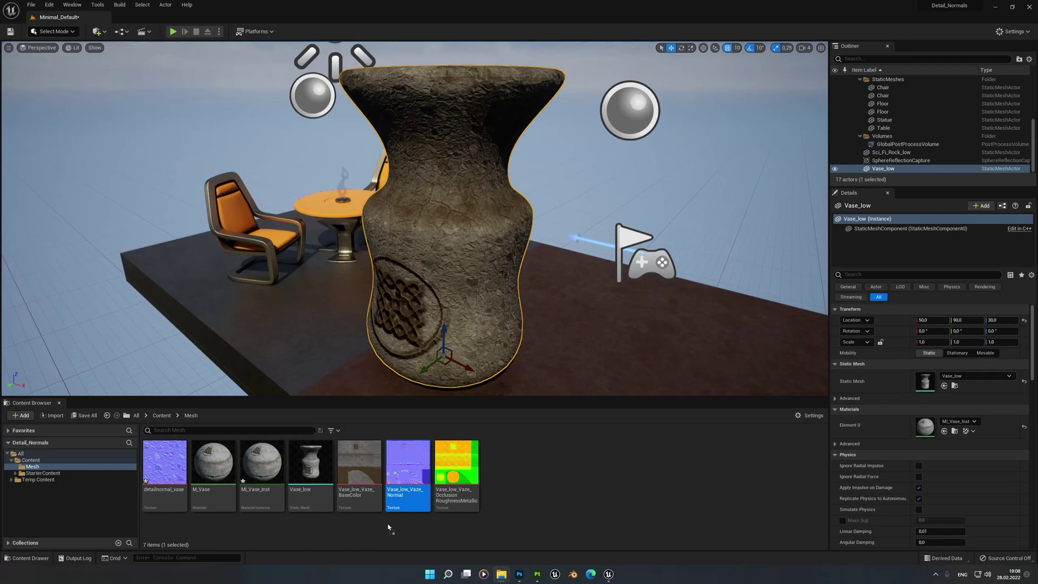
left_click_drag(395, 523, 534, 490)
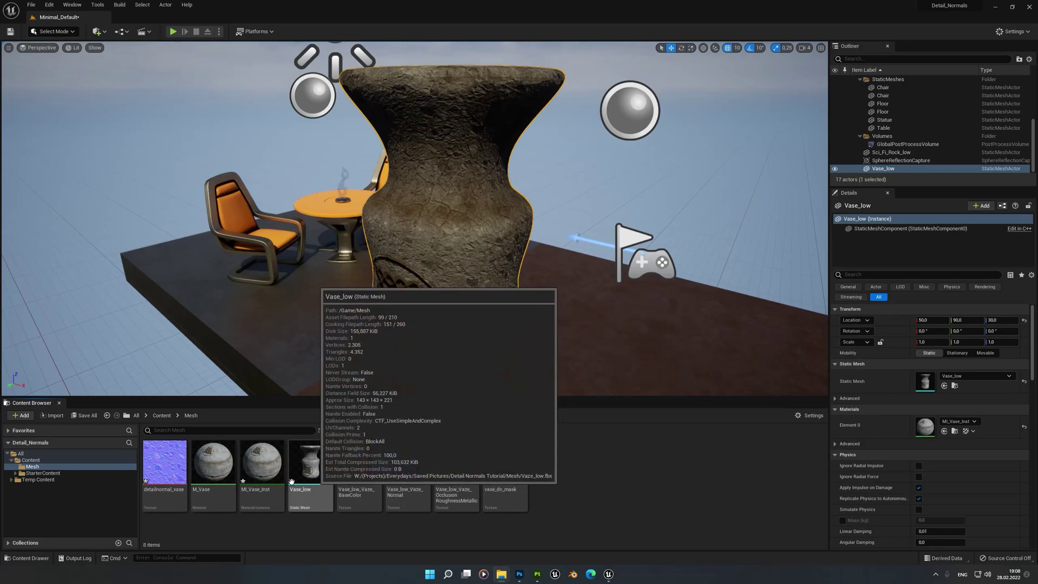
Open M_Vase in an enlarged floating editor and add vase_dn_mask as a Texture Sample node.
double_click(213, 464)
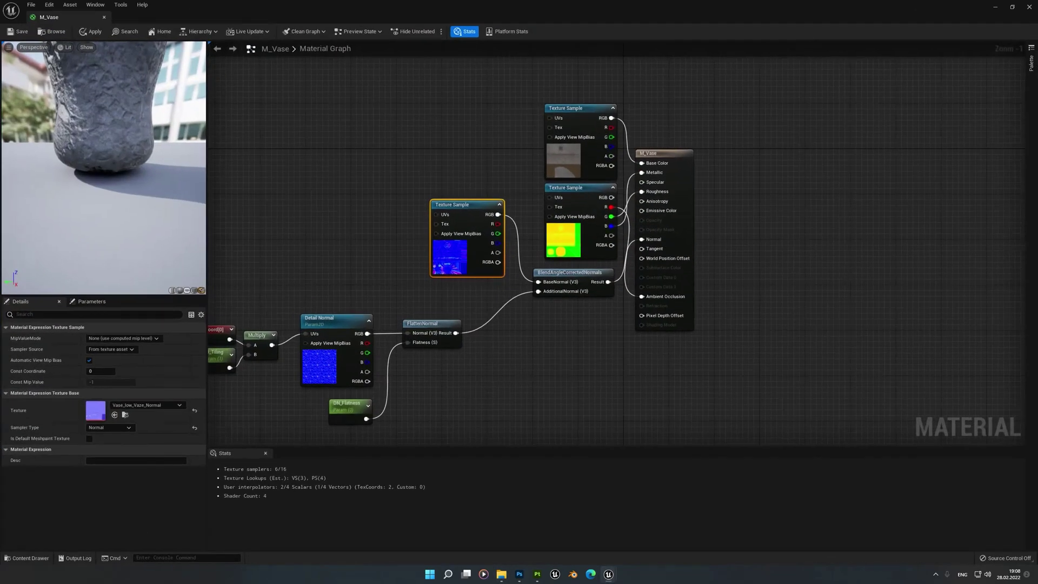
left_click(1008, 9)
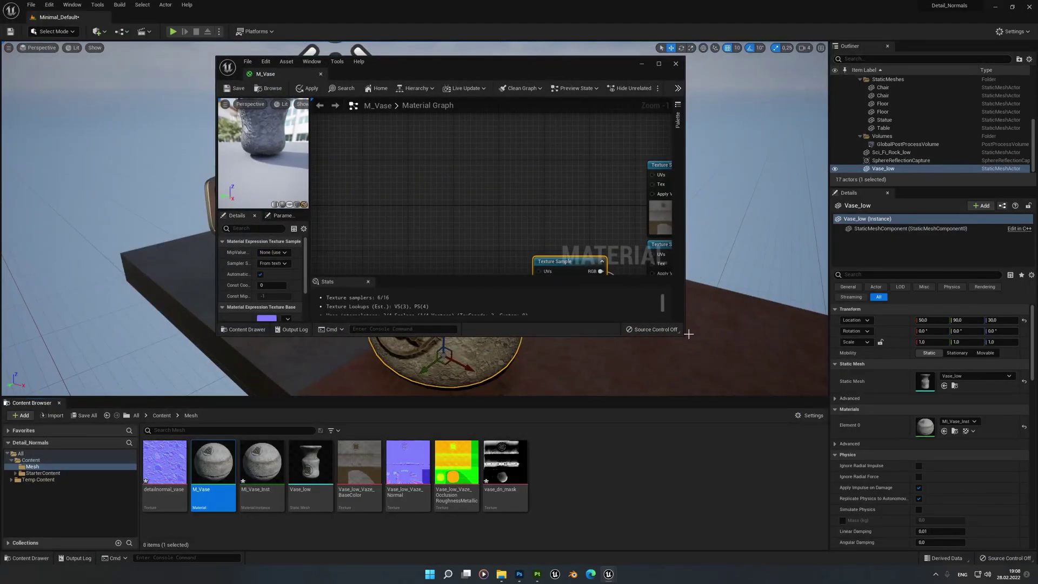
left_click_drag(685, 335, 739, 411)
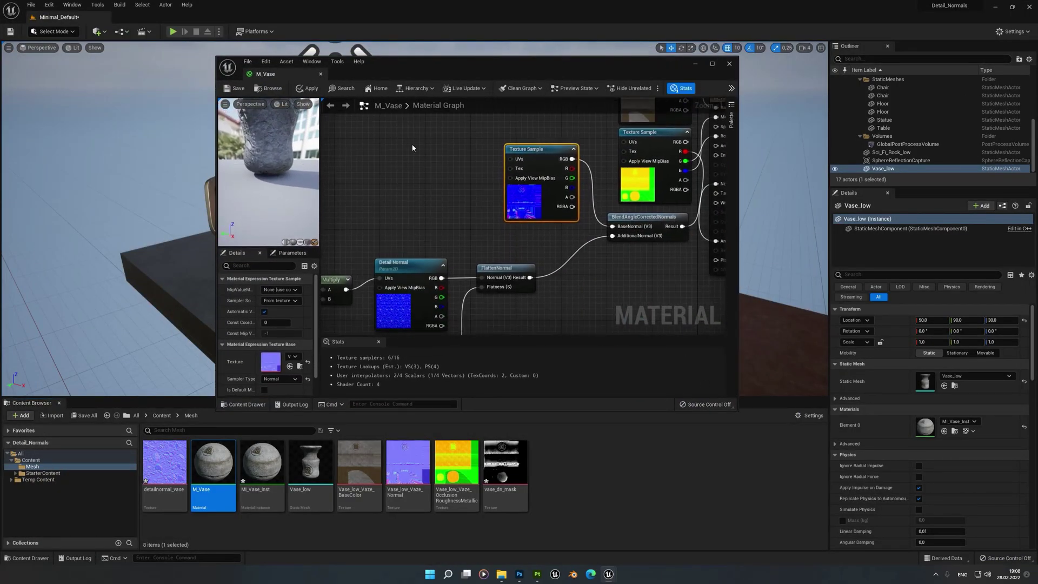
scroll(459, 217, "down", 2)
right_click_drag(558, 286, 552, 254)
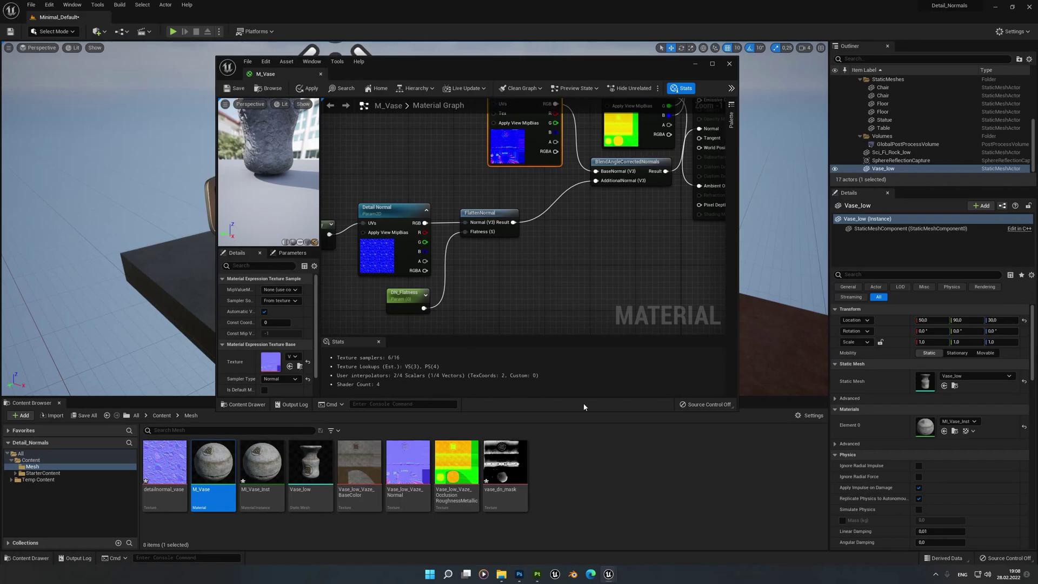
left_click_drag(505, 462, 484, 287)
Maximize the material editor and rearrange the mask, DN_Flatness, FlattenNormal and normal texture nodes.
left_click(712, 64)
right_click_drag(560, 264, 688, 303)
right_click_drag(462, 313, 438, 326)
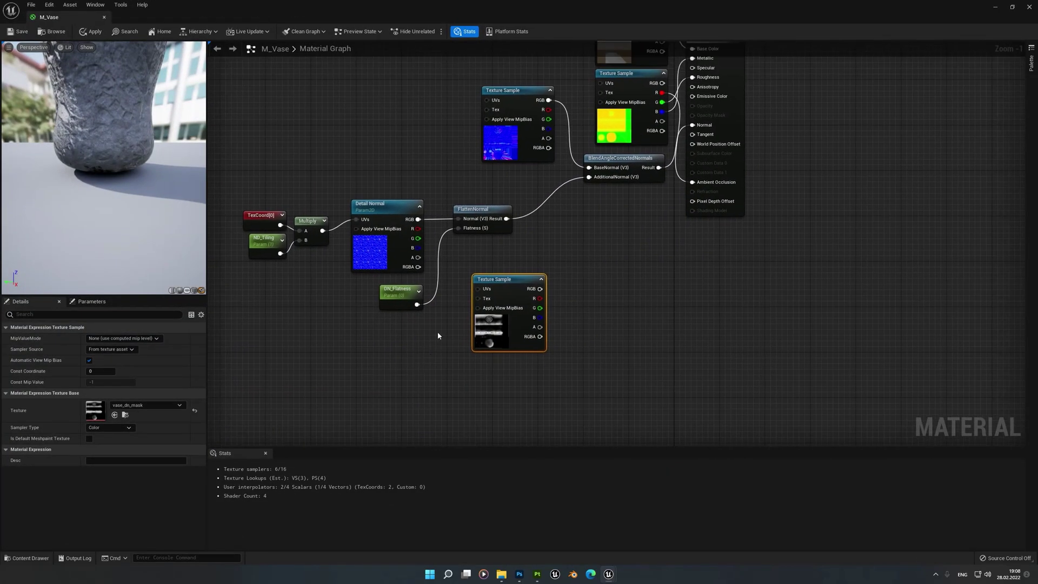
left_click_drag(504, 291, 384, 335)
left_click_drag(404, 295, 403, 282)
right_click_drag(515, 261, 448, 318)
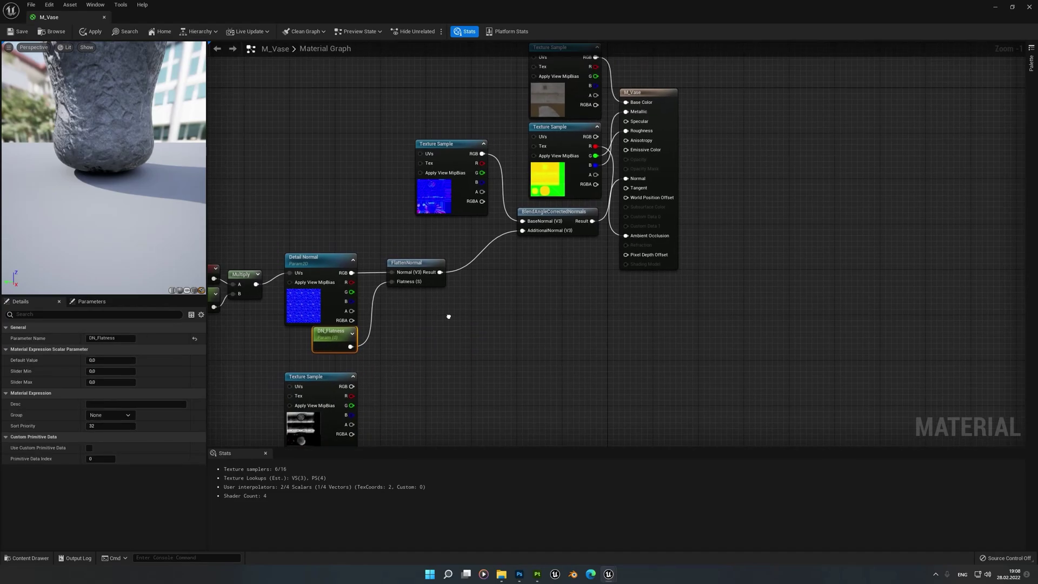
left_click_drag(436, 273, 418, 284)
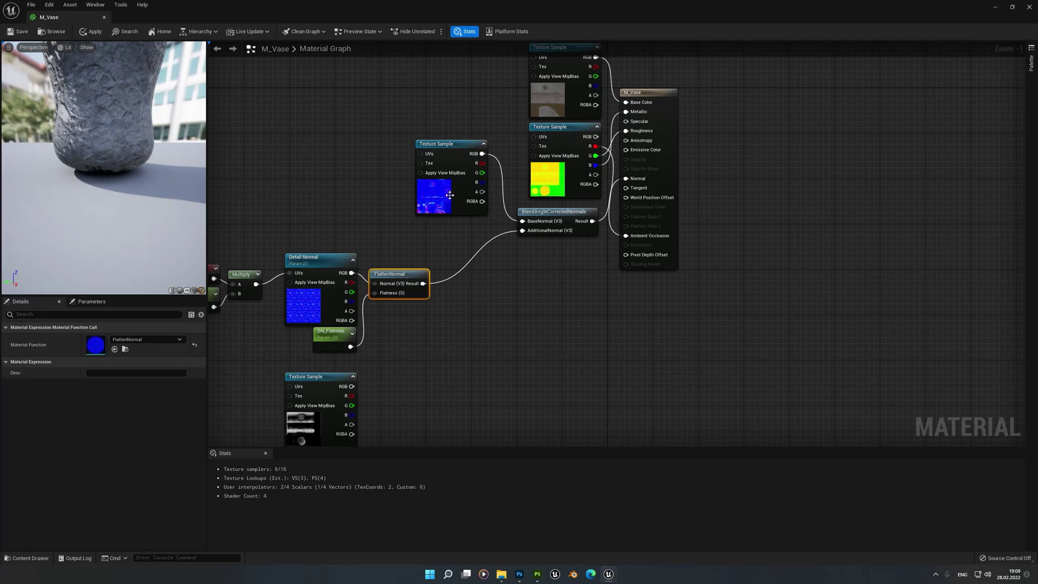
left_click_drag(443, 194, 426, 166)
left_click_drag(319, 391, 371, 380)
left_click(472, 331)
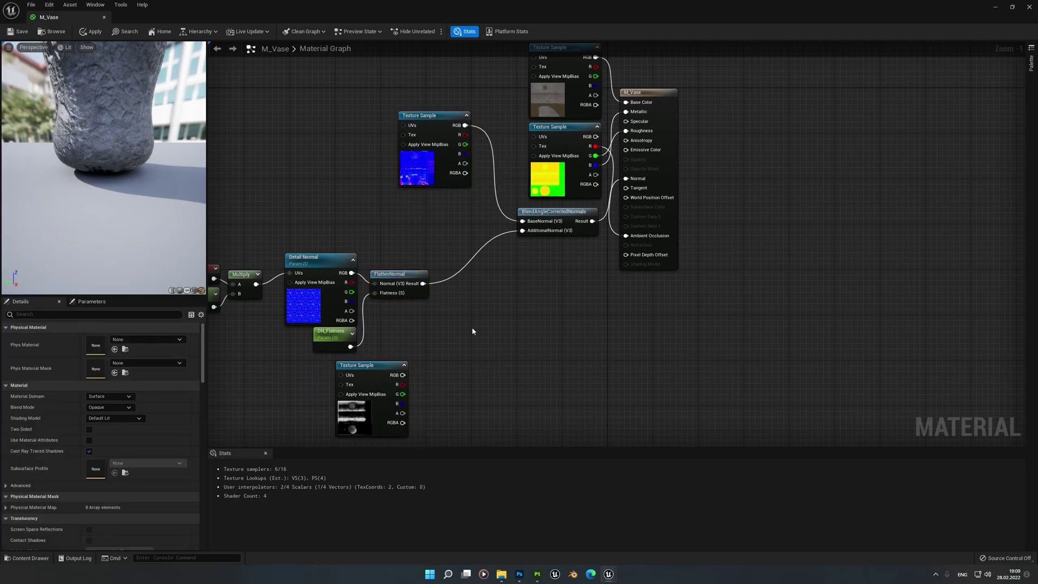
Add a Lerp taking FlattenNormal's result, with vase_dn_mask's RGB wired into its Alpha.
left_click(464, 306)
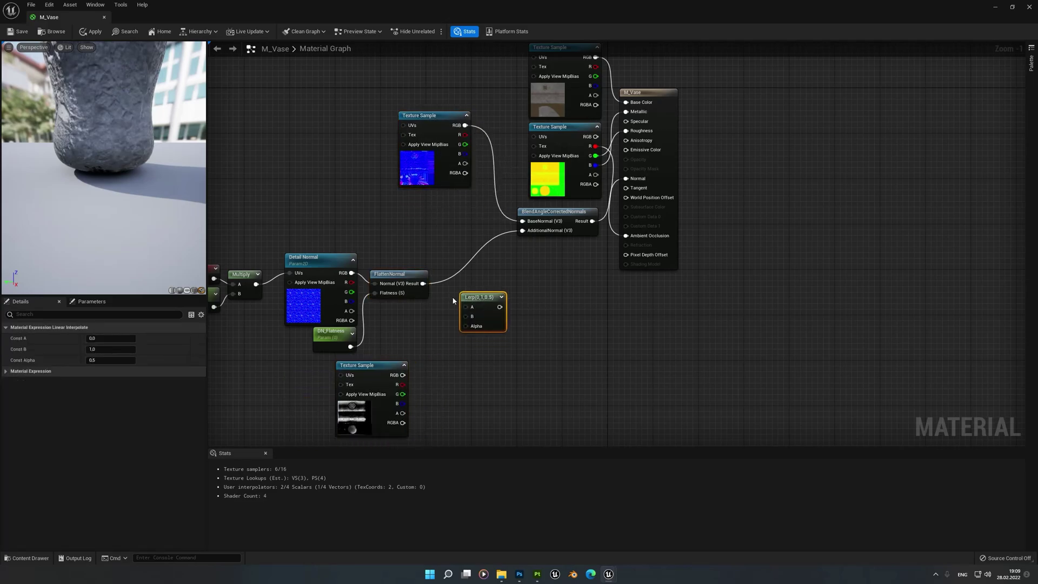
left_click_drag(423, 283, 464, 325)
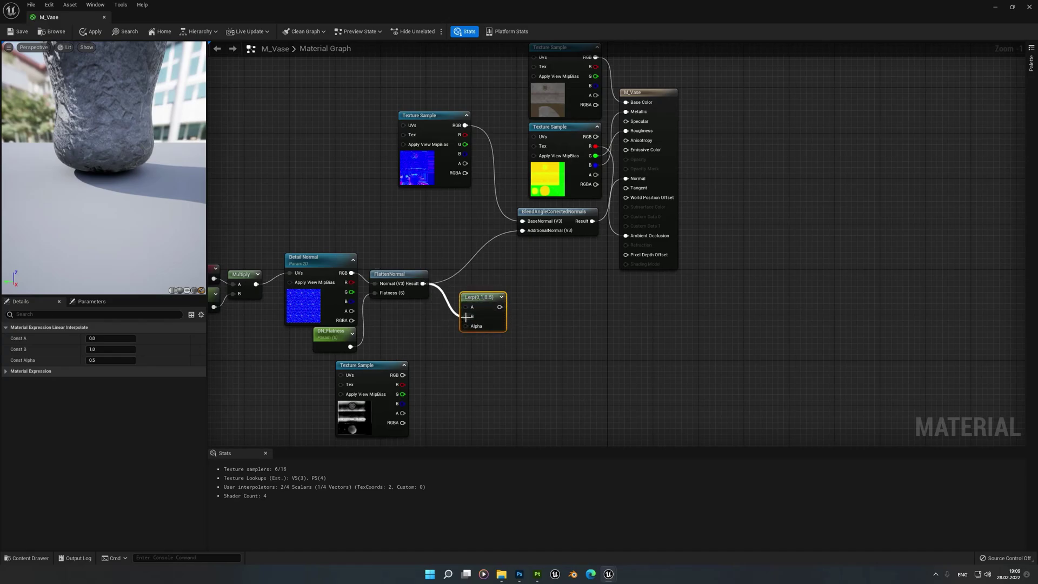
double_click(355, 419)
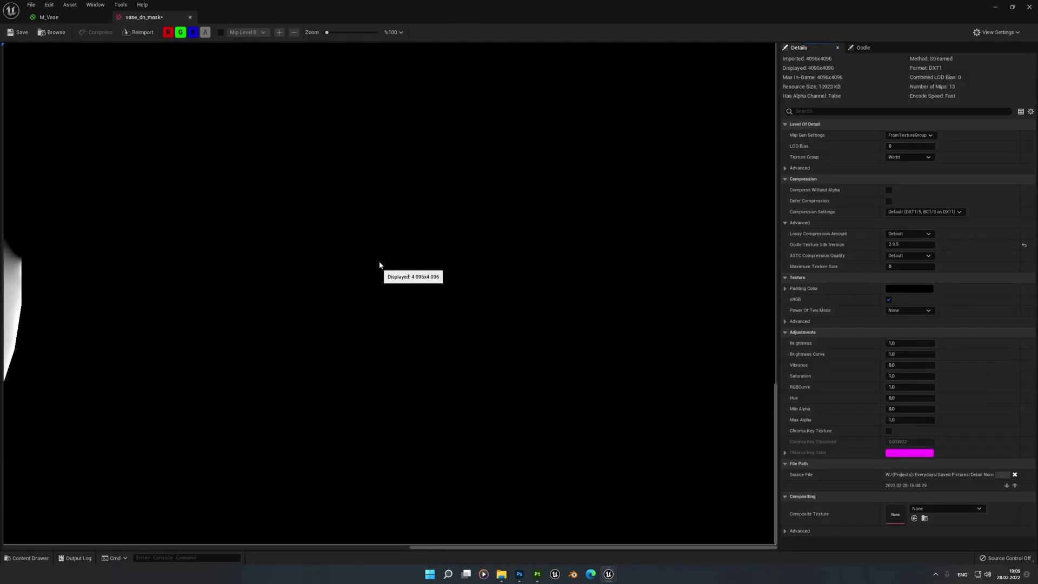
scroll(378, 263, "down", 8)
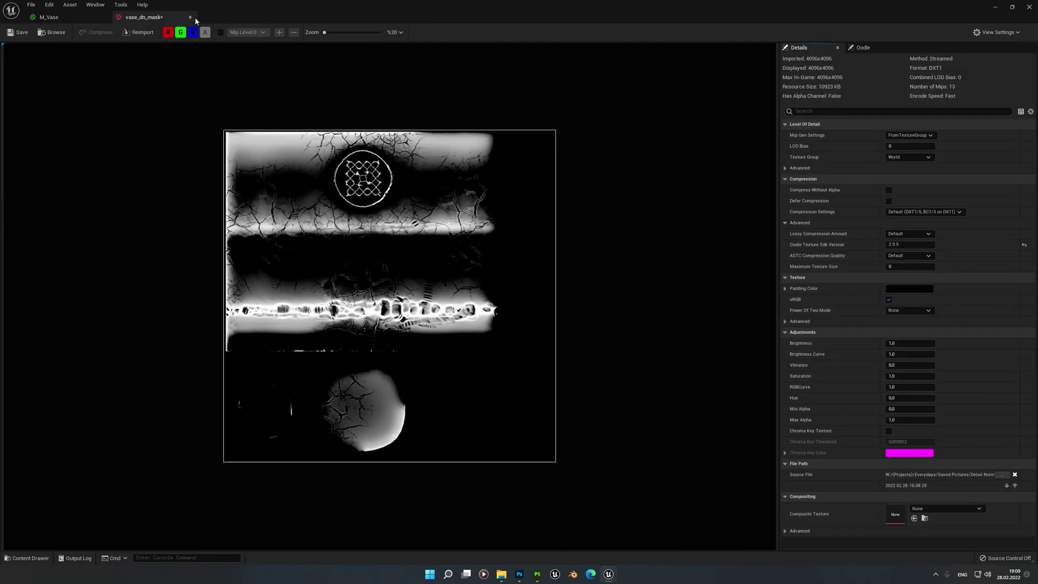
left_click(190, 17)
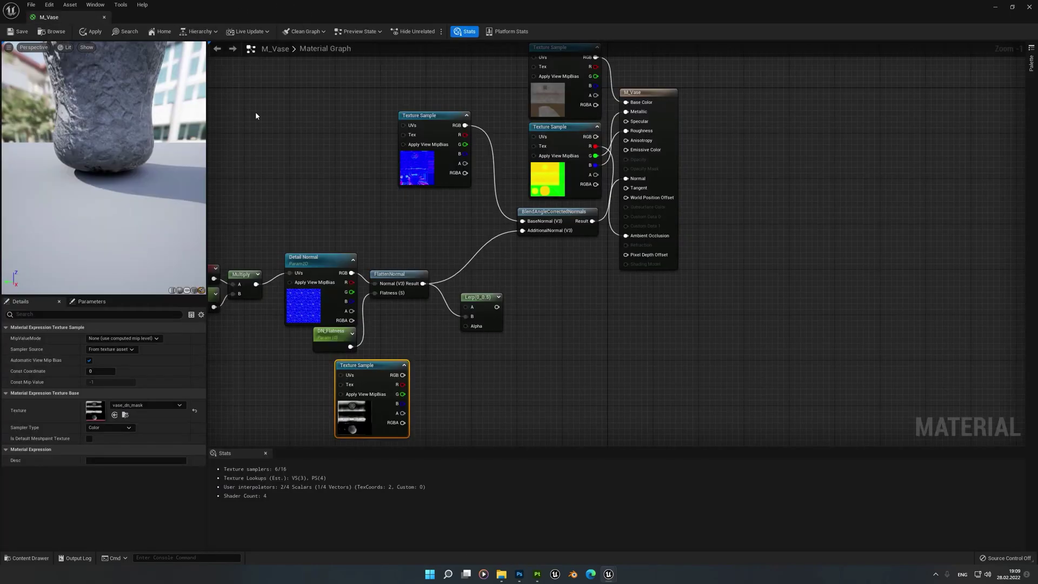
left_click_drag(402, 375, 465, 326)
right_click_drag(485, 377, 482, 390)
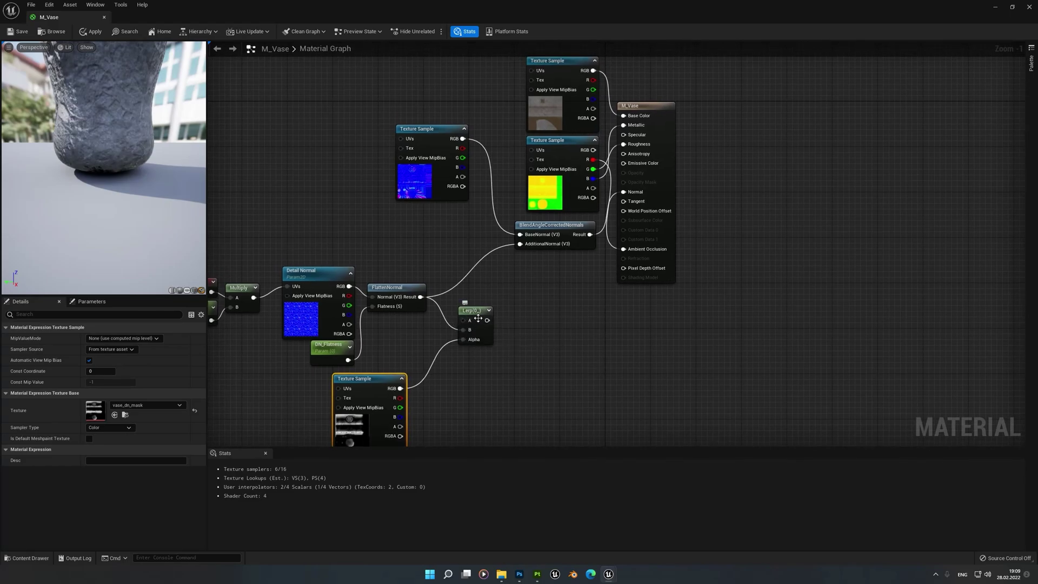
left_click_drag(480, 321, 483, 303)
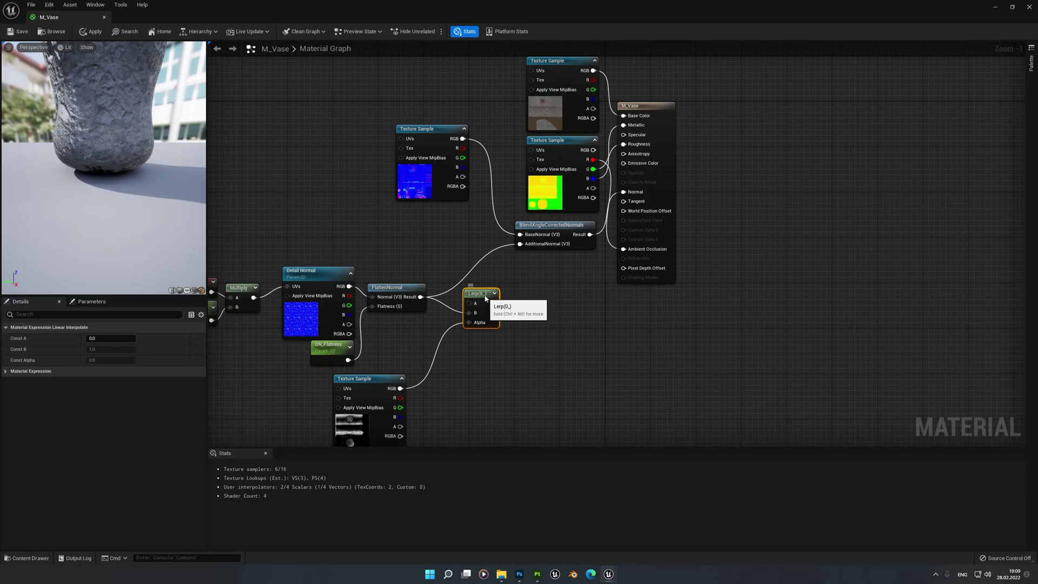
left_click_drag(486, 299, 485, 294)
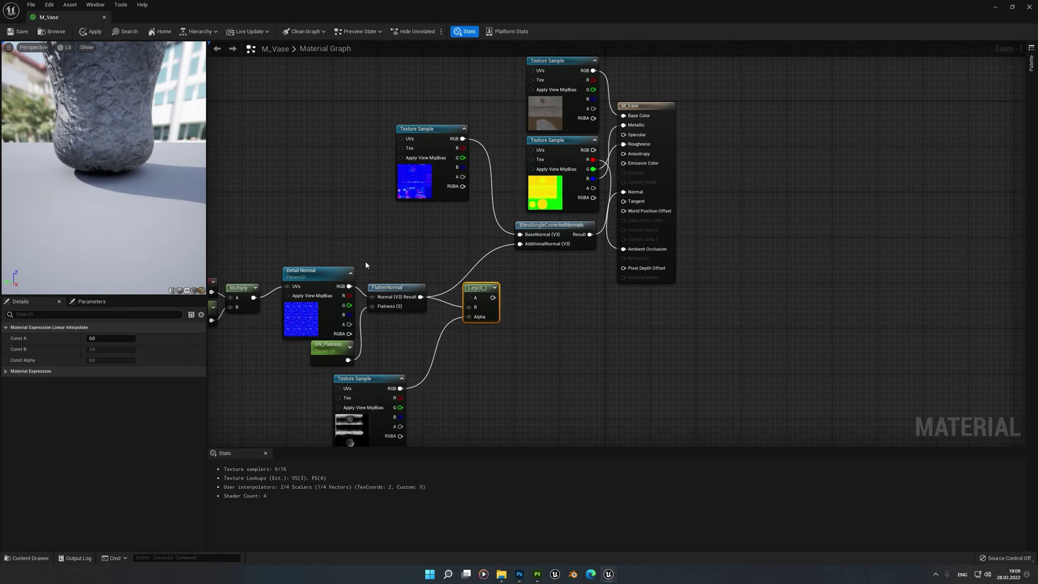
Add a Constant3Vector set to 0,0,1 blue and wire it into the Lerp's B input.
left_click(400, 231)
left_click_drag(395, 235, 401, 230)
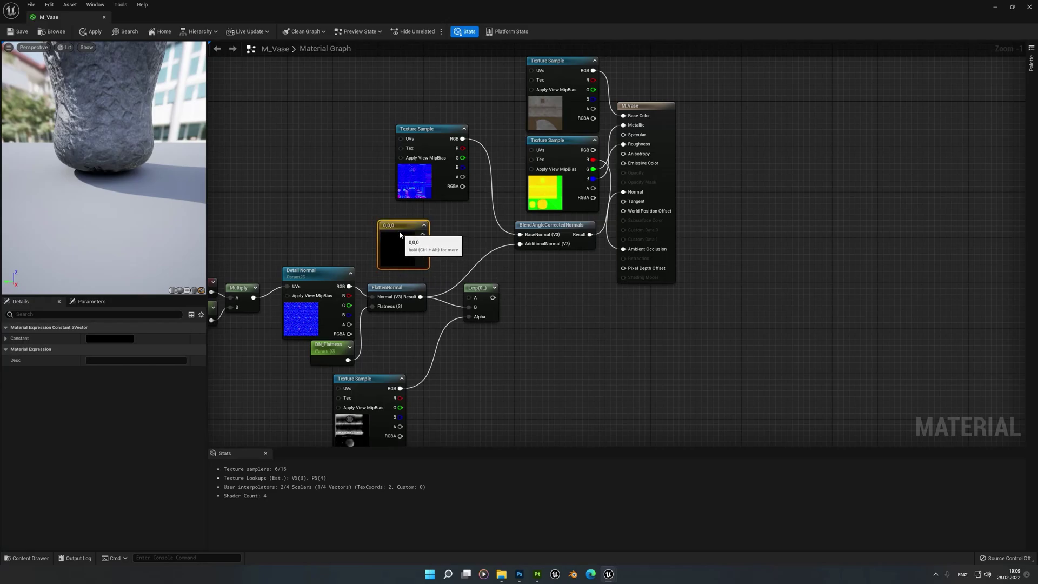
left_click(131, 338)
left_click_drag(167, 500, 218, 500)
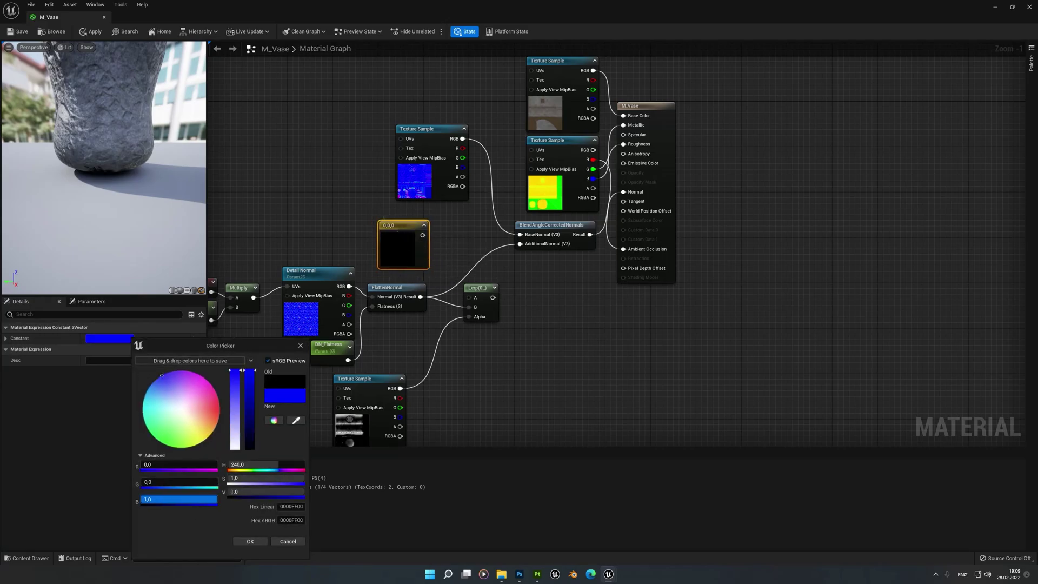
left_click(250, 541)
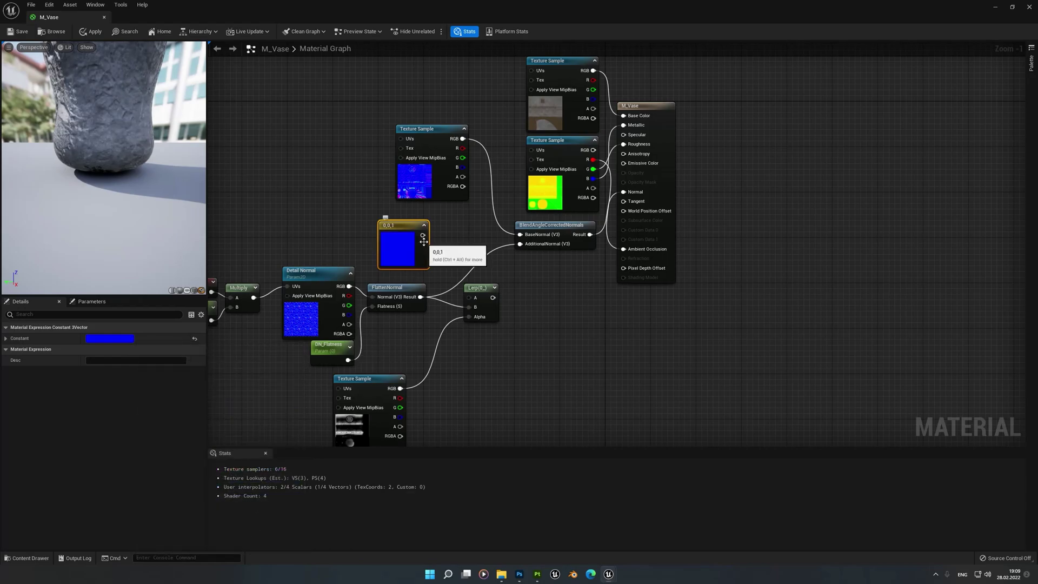
left_click_drag(422, 235, 520, 244)
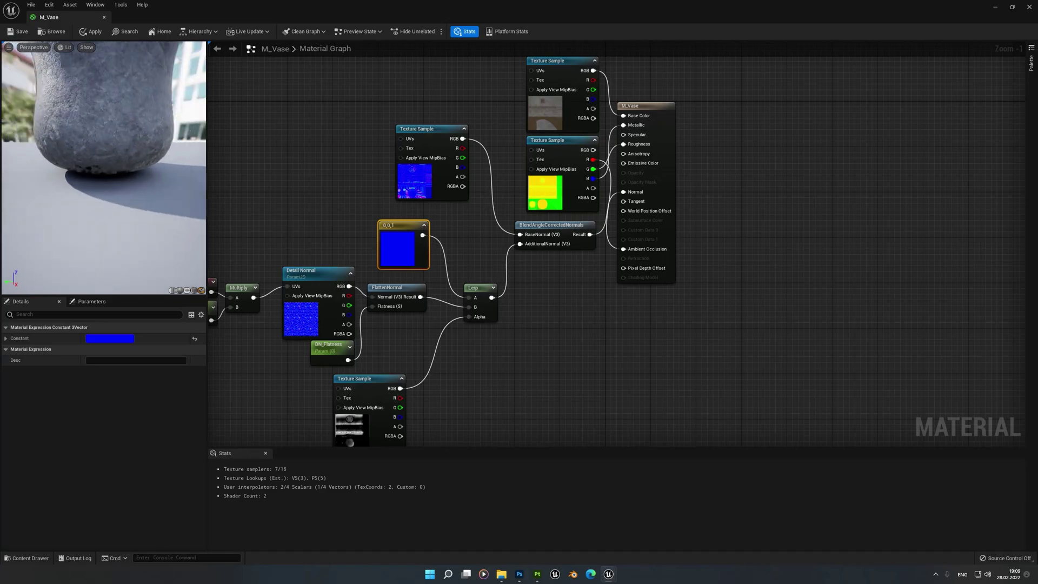
Orbit the material preview to inspect the vase's body, plain side, medallion and carved base.
left_click_drag(116, 162, 162, 189)
scroll(116, 162, "down", 6)
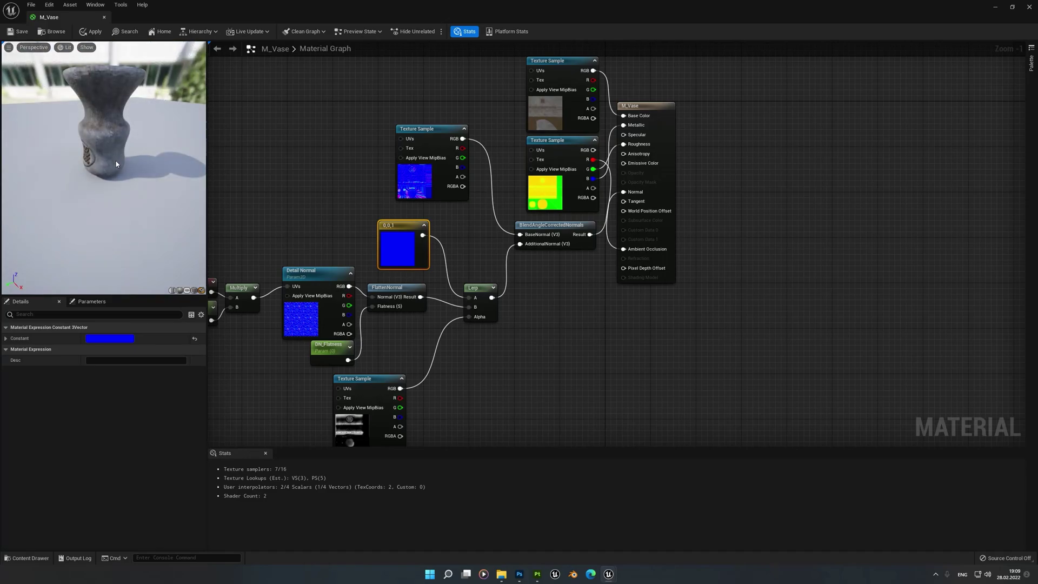
mouse_move(115, 162)
left_mouse_down()
mouse_move(111, 142)
mouse_move(133, 156)
mouse_move(103, 151)
left_mouse_up()
scroll(116, 162, "up", 5)
scroll(116, 162, "up", 4)
middle_click_drag(108, 146, 117, 212)
scroll(116, 162, "down", 6)
mouse_move(115, 162)
left_mouse_down()
mouse_move(173, 163)
mouse_move(133, 168)
left_mouse_up()
scroll(93, 167, "up", 5)
middle_click_drag(94, 167, 93, 204)
scroll(93, 167, "down", 4)
scroll(101, 177, "up", 5)
left_click_drag(101, 177, 152, 173)
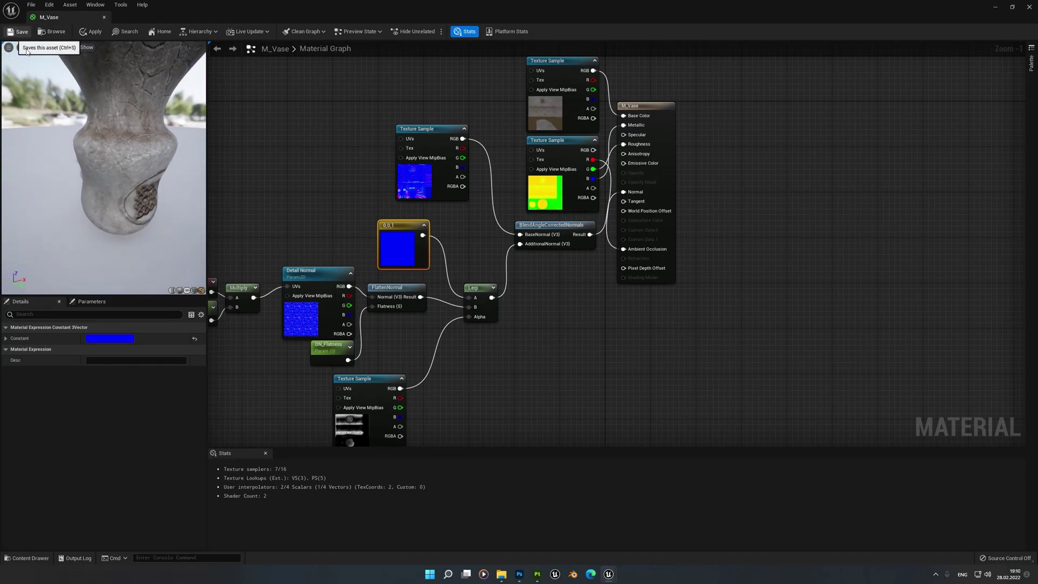
Save M_Vase, tidy the mask node beside the Lerp, and close the material editor.
left_click(19, 31)
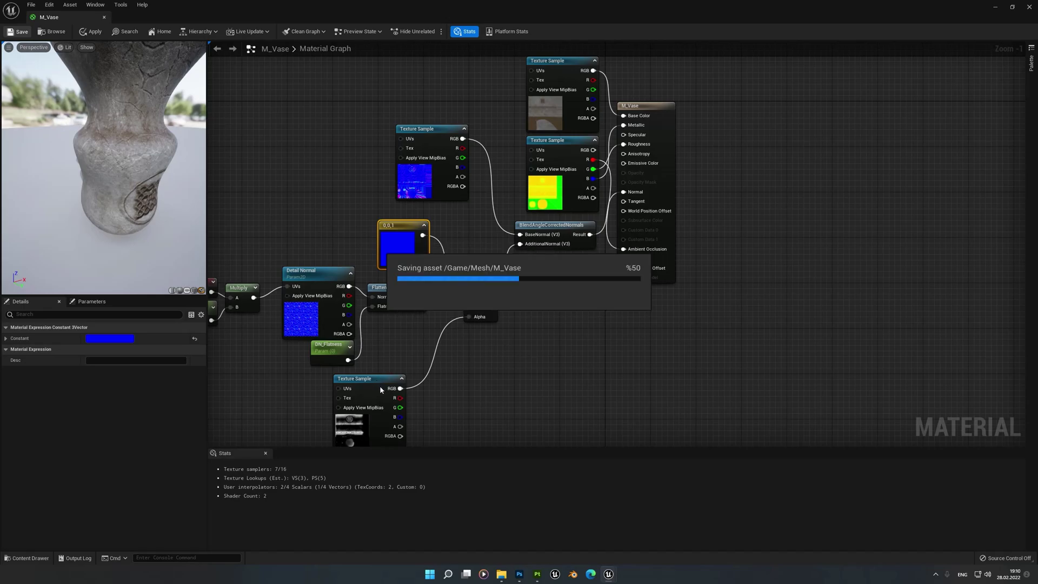
left_click_drag(374, 402, 407, 368)
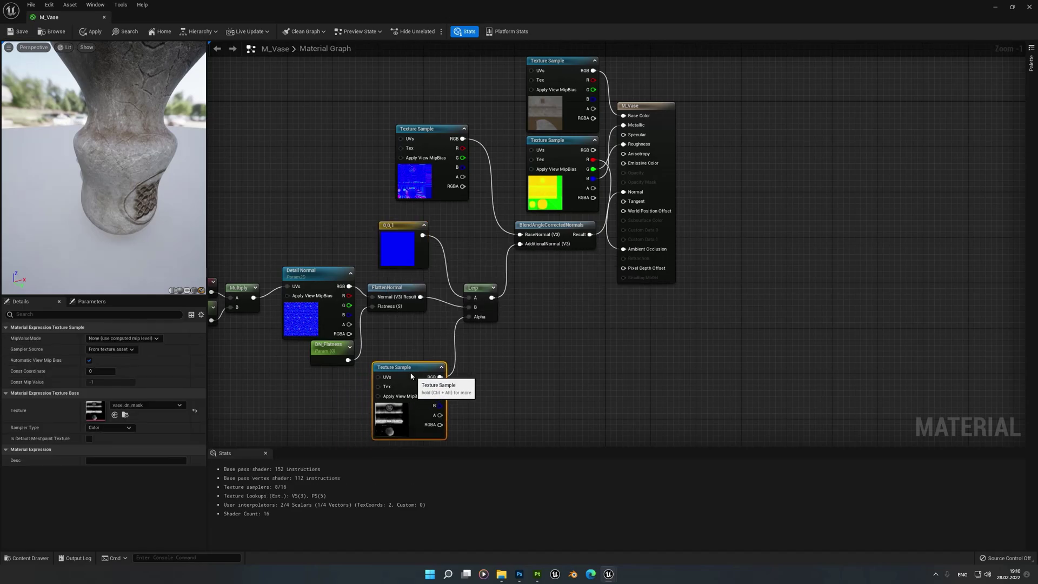
left_click(502, 388)
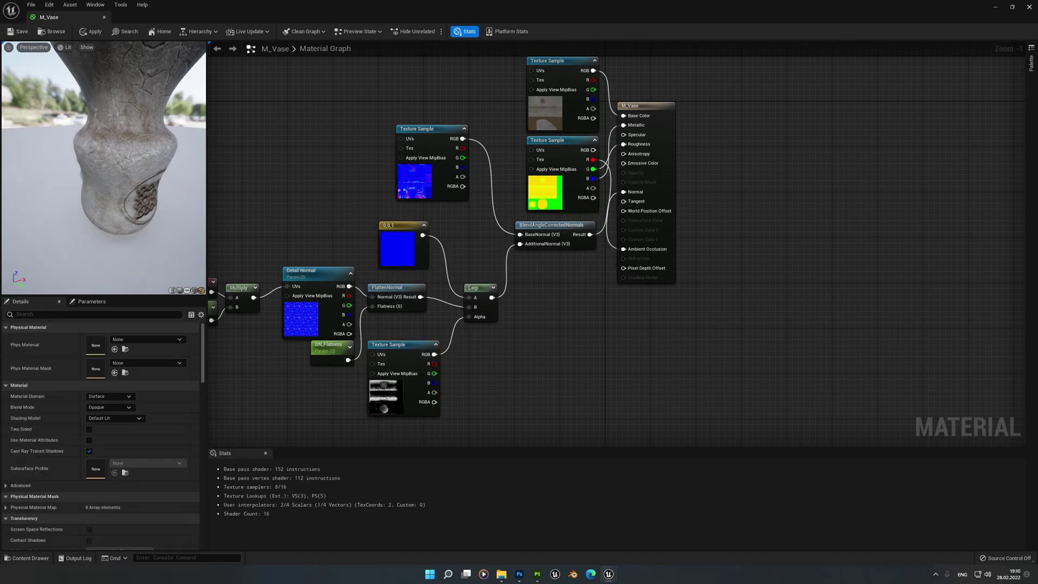
left_click(1029, 7)
left_click(611, 306)
left_click(1029, 7)
Fly the level camera around to frame the vase.
right_click_drag(304, 332, 279, 336)
key("w")
key("d")
right_click_drag(344, 334, 342, 352)
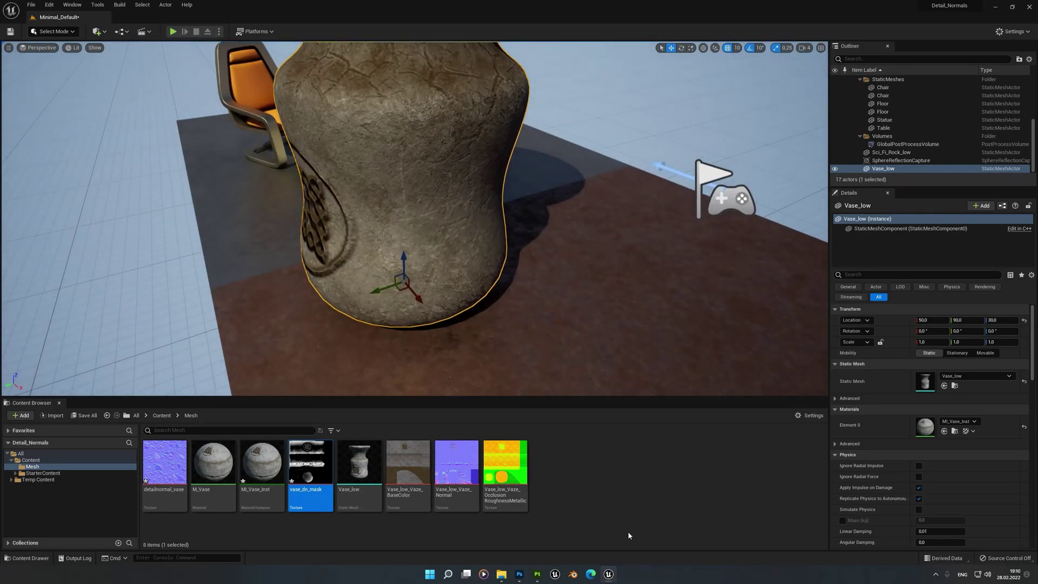
Show Fill layer 2's fill properties in Substance Painter, then open MI_Vase_Inst in Unreal.
left_click(537, 574)
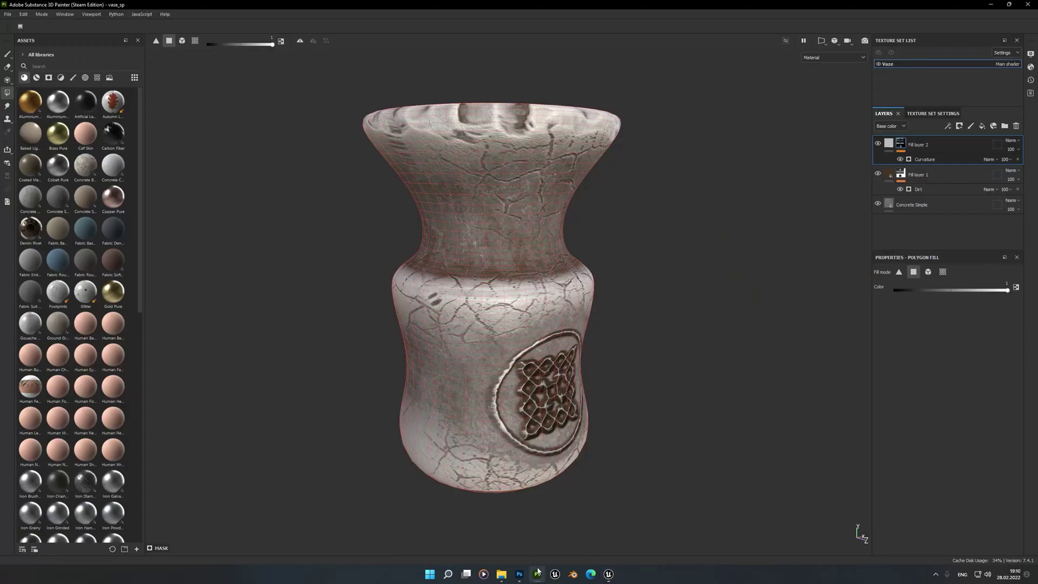
left_click(888, 144)
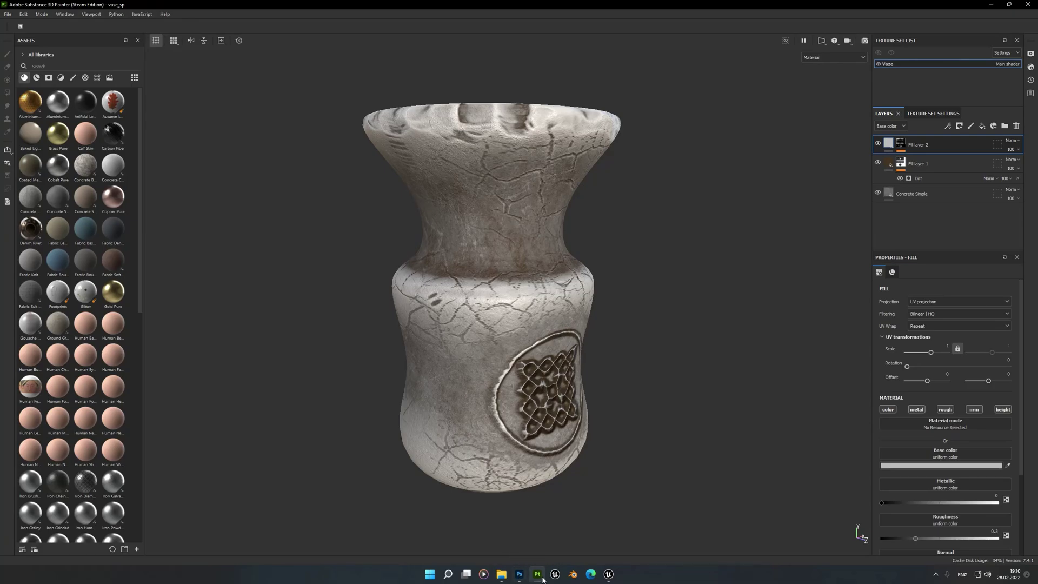
left_click(609, 574)
double_click(264, 495)
Float the MI_Vase_Inst editor as a smaller window and set DN_Flatness to 0.0.
left_click(1012, 6)
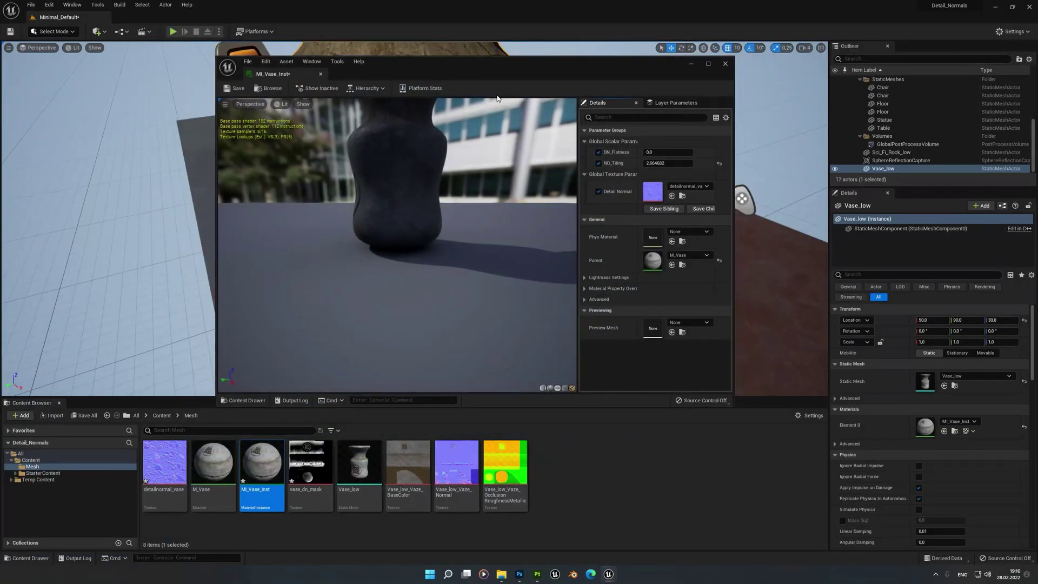
left_click_drag(483, 76, 454, 263)
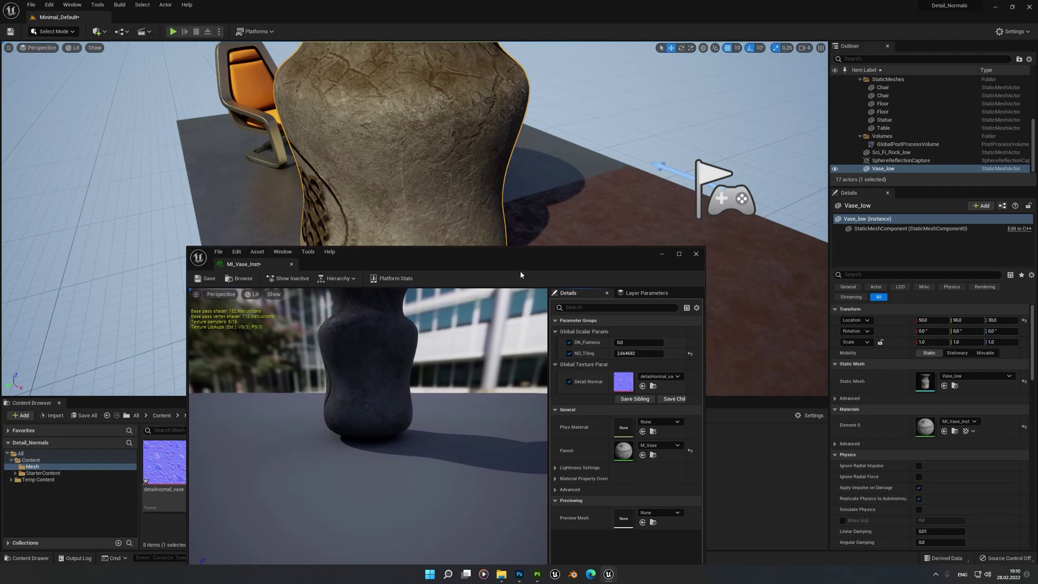
left_click(624, 344)
left_click_drag(459, 264, 578, 187)
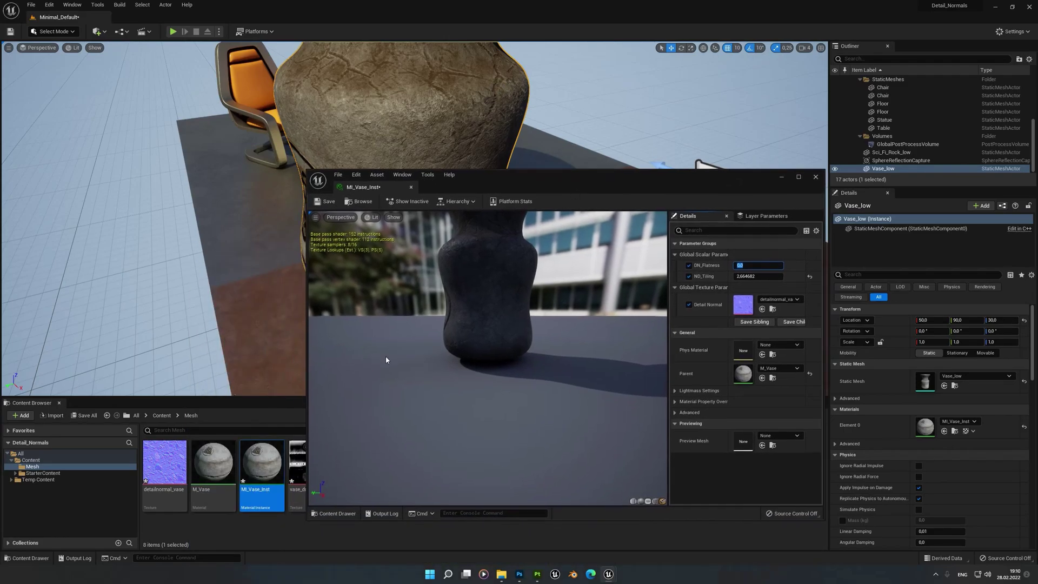
Inspect the detailnormal_vase texture up close, then close its tab.
double_click(164, 462)
scroll(489, 373, "up", 5)
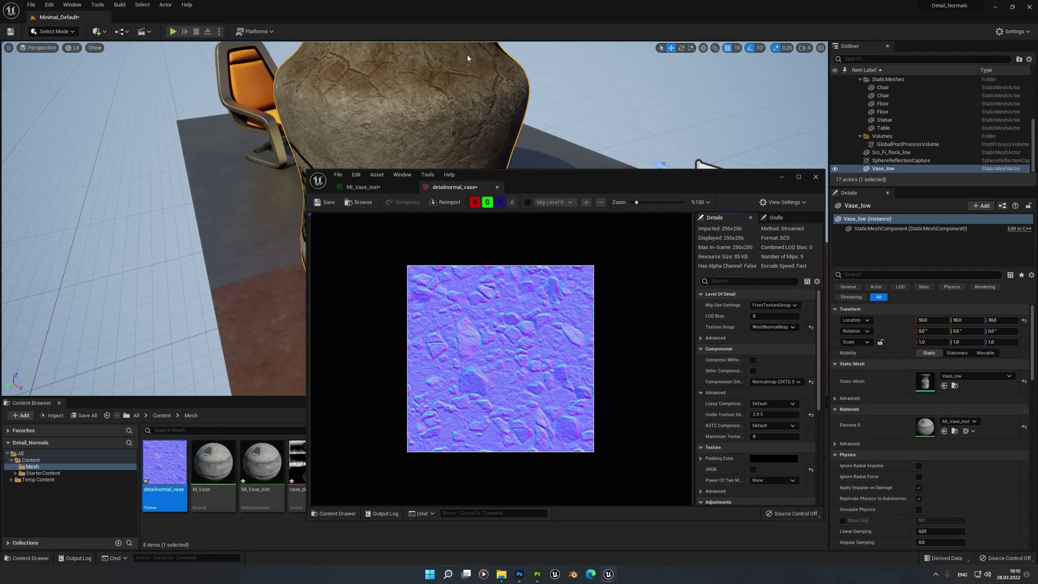
scroll(498, 341, "down", 3)
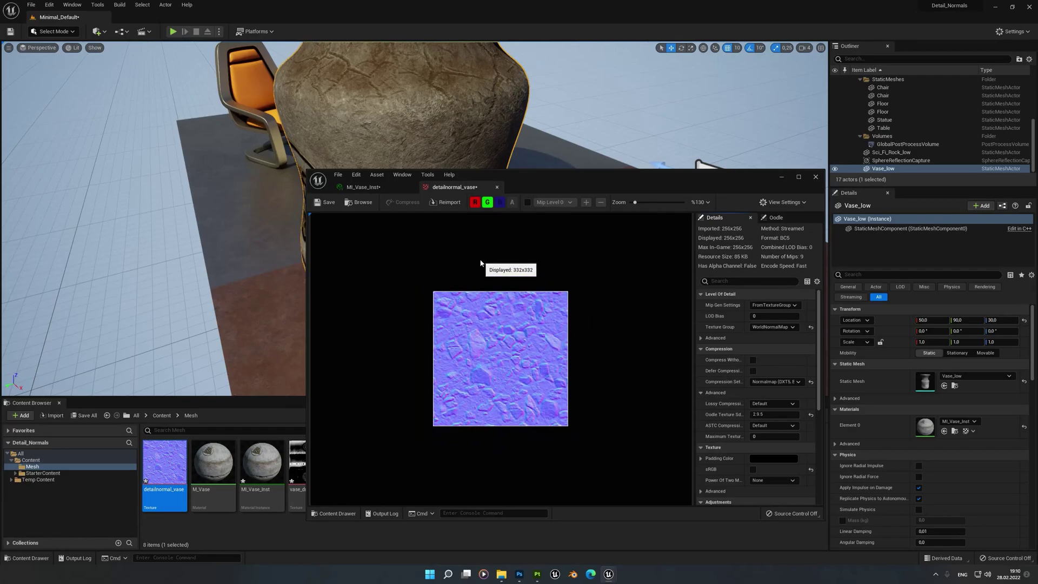
left_click(497, 187)
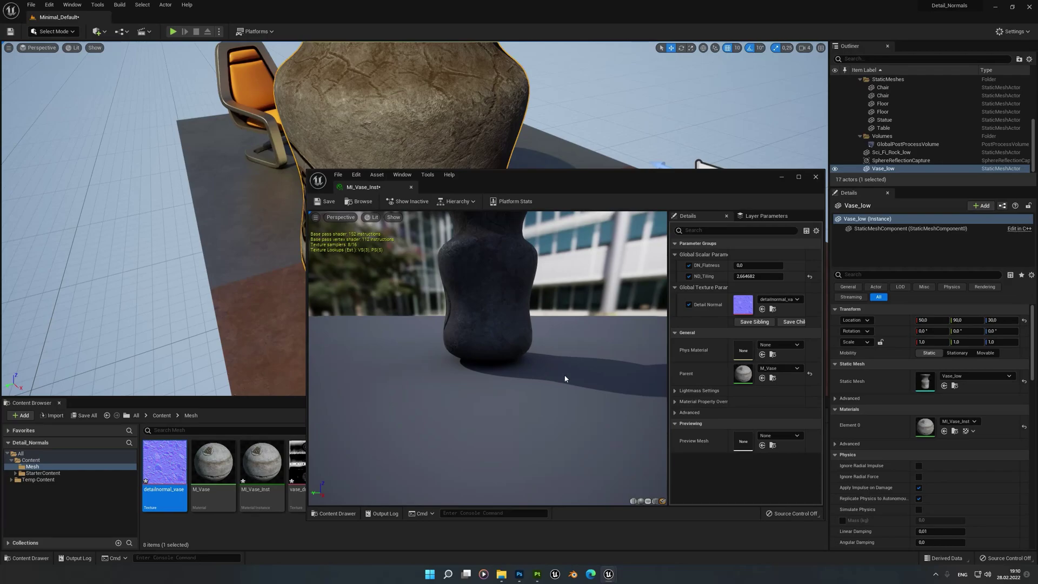
Set ND_Tiling to 1.0 in MI_Vase_Inst.
left_click_drag(513, 346, 512, 352)
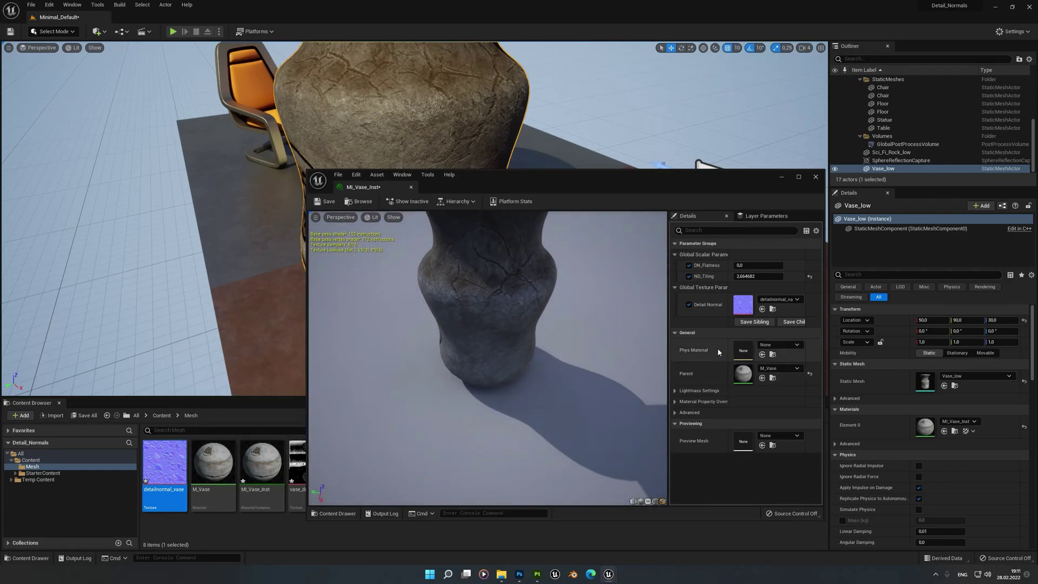
mouse_move(634, 299)
left_mouse_down()
mouse_move(634, 286)
mouse_move(634, 300)
left_mouse_up()
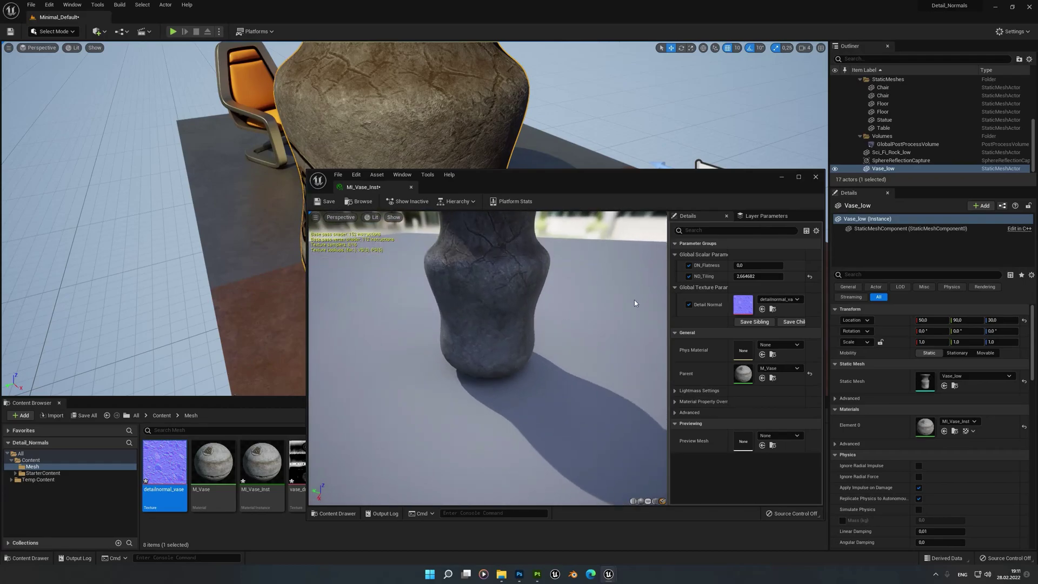
left_click(771, 276)
type("1")
key("Return")
Switch DN_Flatness from 0.0 to 1.0 to compare the detail normals.
left_click_drag(622, 324, 740, 327)
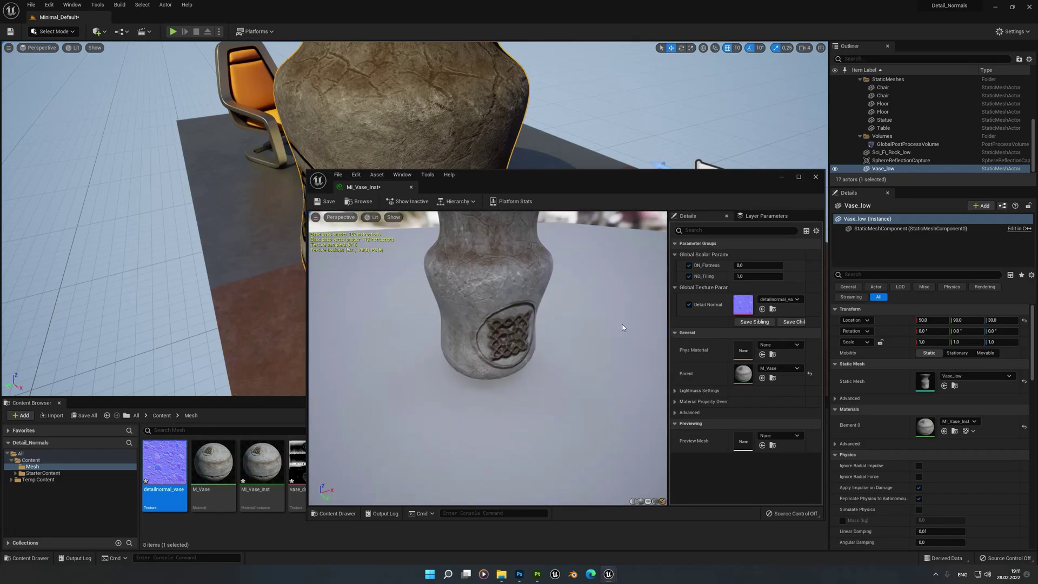
left_click(752, 264)
type("0")
key("Return")
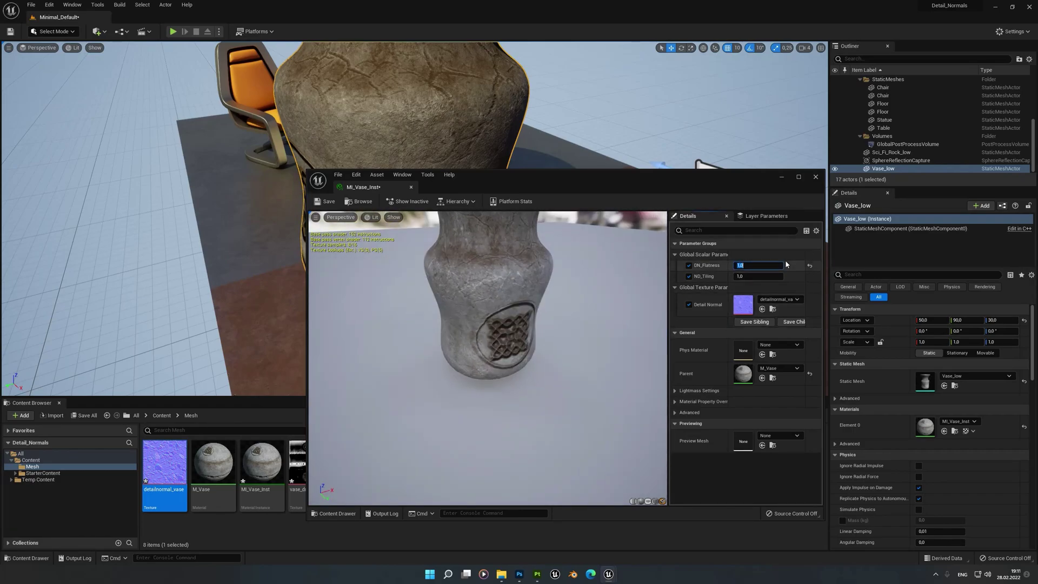
type("1")
key("Return")
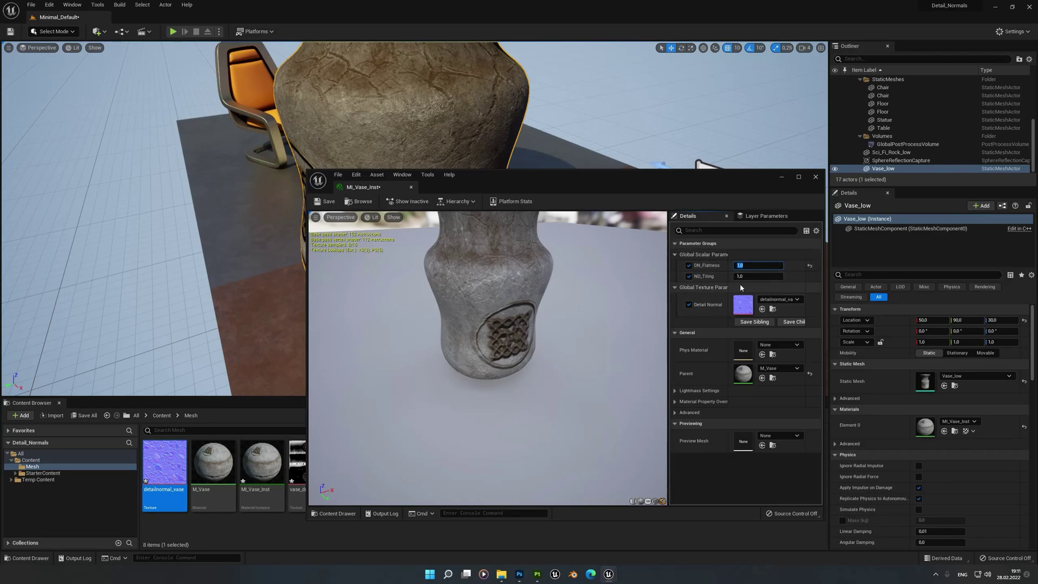
Return DN_Flatness to 0, then scrub ND_Tiling higher and undo that change.
left_click_drag(451, 277, 403, 298)
left_click(766, 266)
type("0")
mouse_move(766, 277)
left_mouse_down()
mouse_move(781, 277)
mouse_move(755, 277)
left_mouse_up()
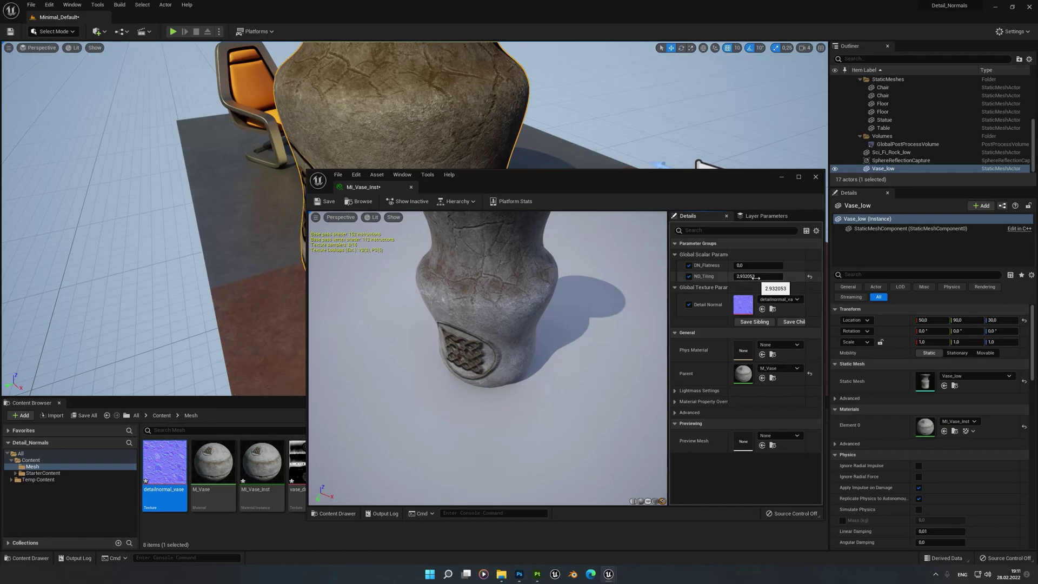
key("ctrl+z")
Open M_Vase and review its Detail Normal, Lerp, TexCoord and ND_Tiling nodes.
double_click(213, 462)
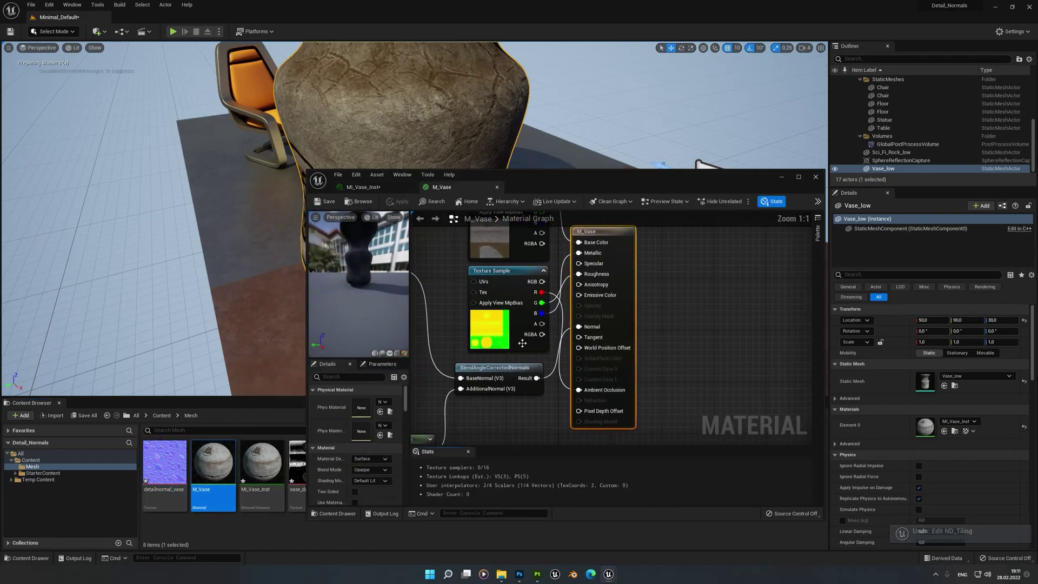
right_click_drag(508, 389, 525, 313)
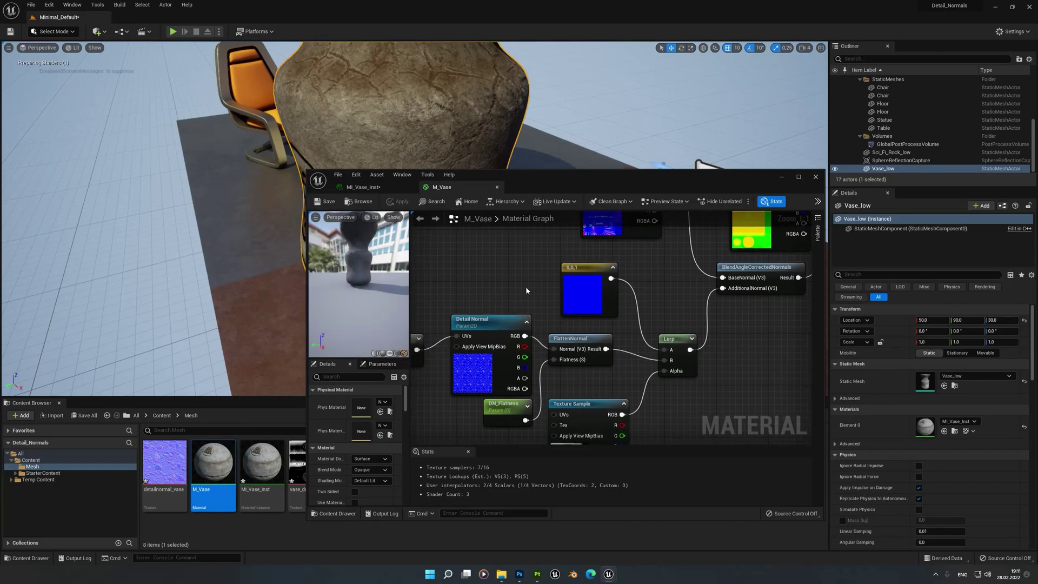
left_click_drag(684, 184, 640, 186)
right_click_drag(435, 358, 623, 309)
right_click_drag(519, 345, 467, 409)
left_click(495, 334)
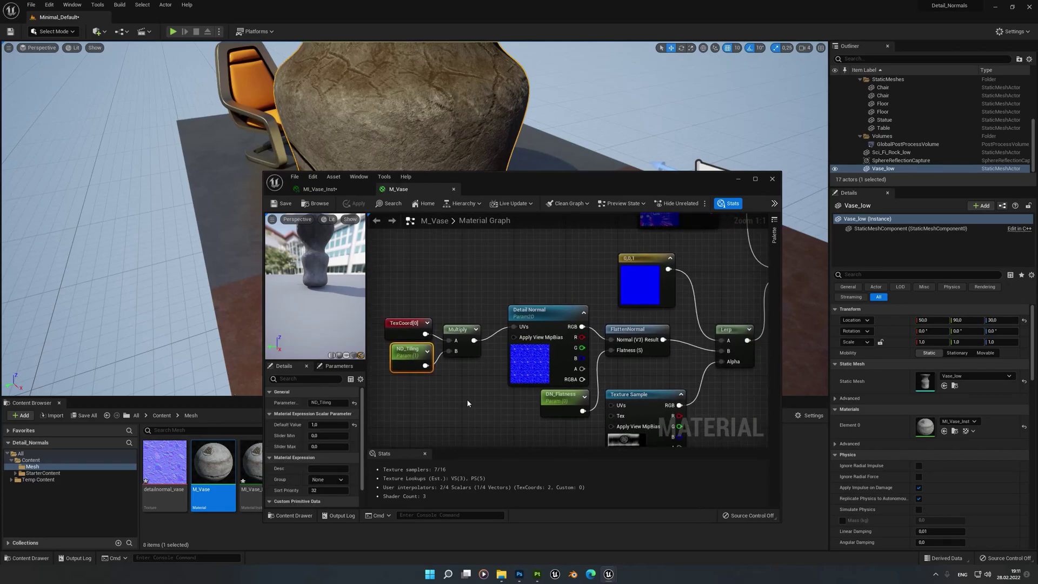
Look over the nodes around DN_Flatness, then close M_Vase and move closer to the vase.
right_click_drag(550, 298, 580, 250)
right_click_drag(401, 294, 369, 271)
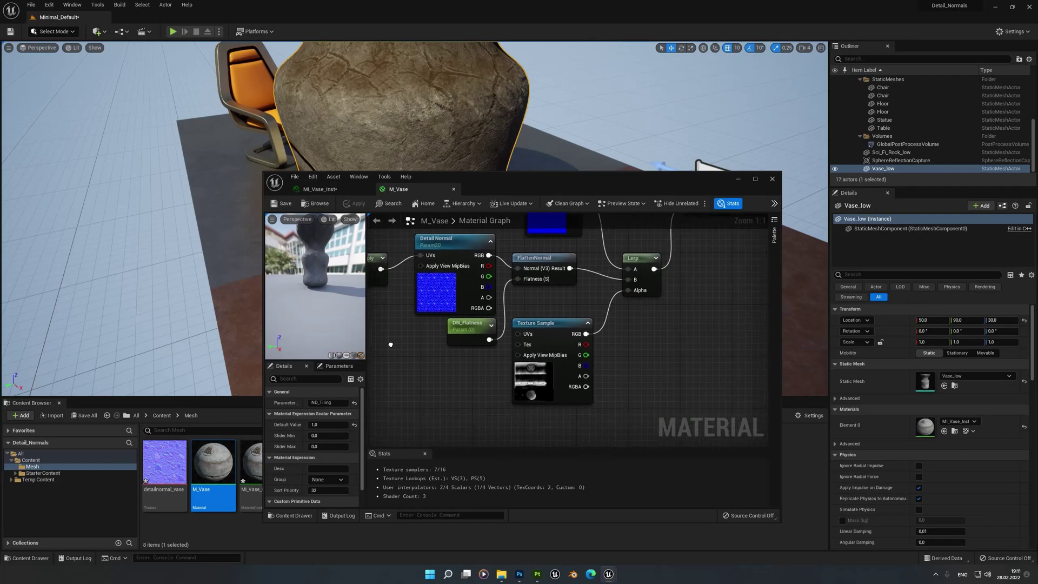
left_click(772, 179)
right_click_drag(373, 358, 424, 319)
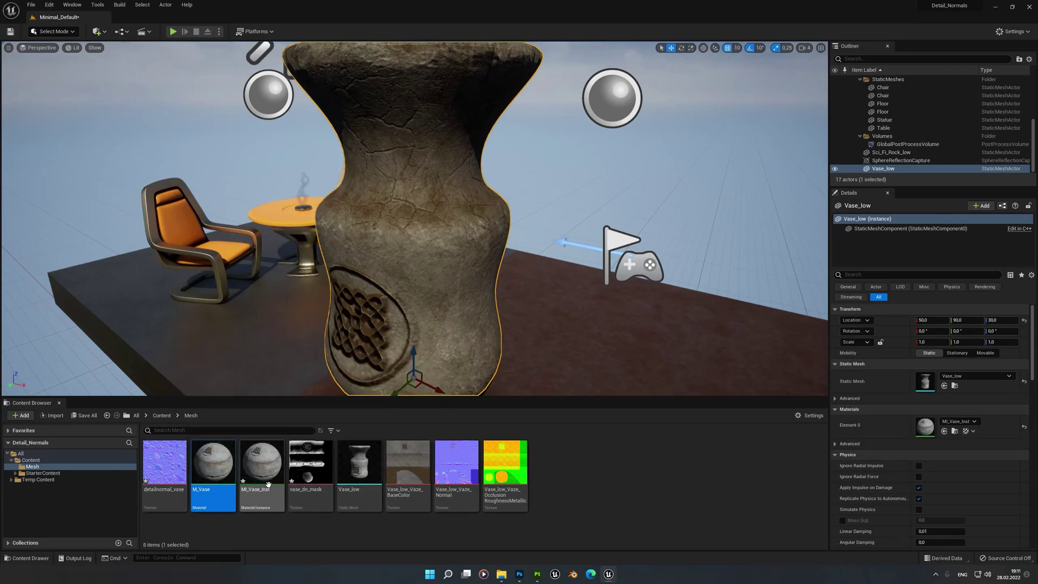
Open M_Vase full-screen and orbit its preview to view the vase from different angles.
double_click(213, 465)
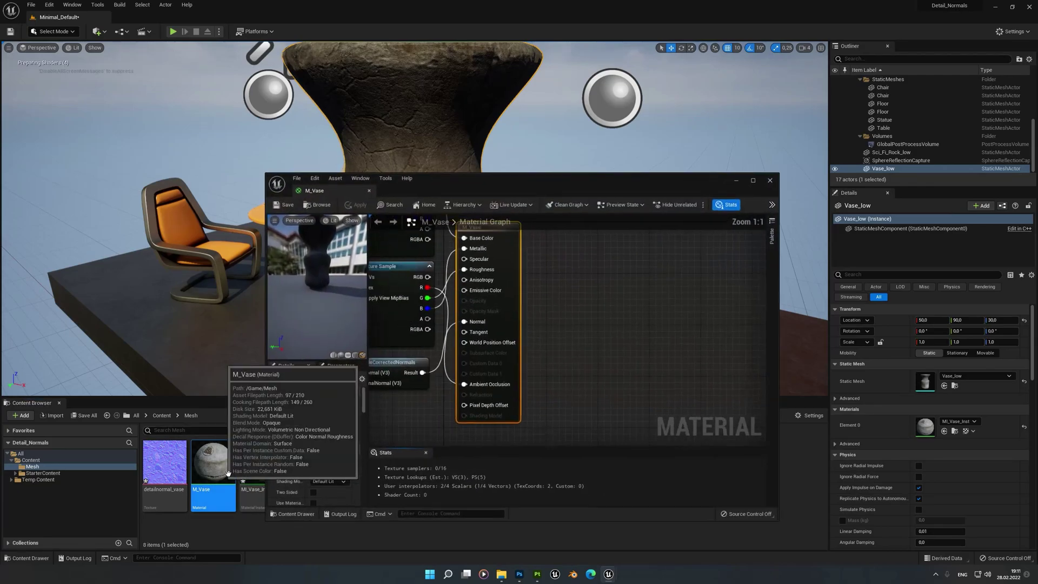
left_click(755, 179)
right_click_drag(442, 359, 782, 318)
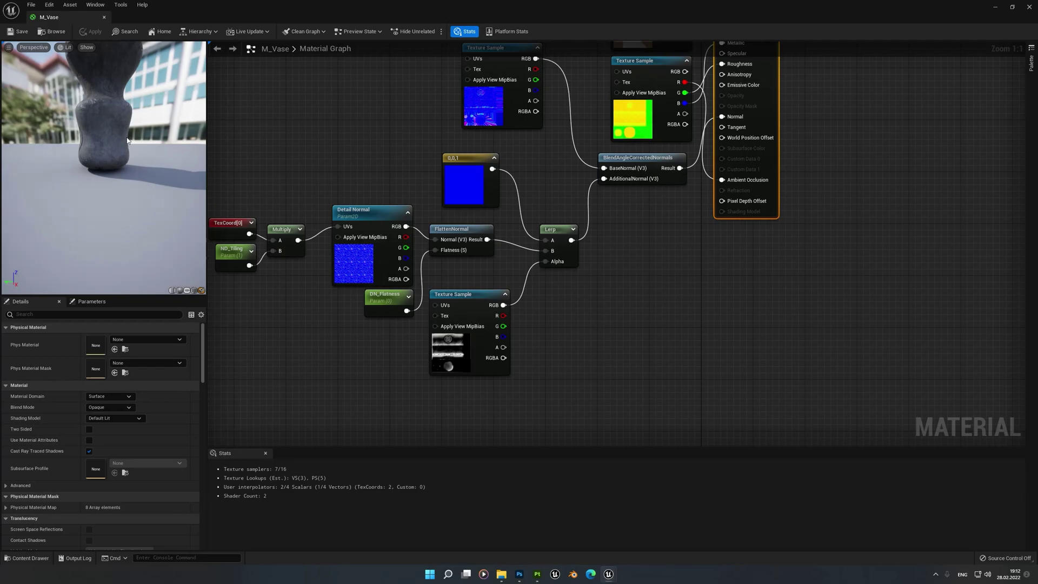
scroll(127, 141, "up", 5)
left_click_drag(127, 141, 162, 200)
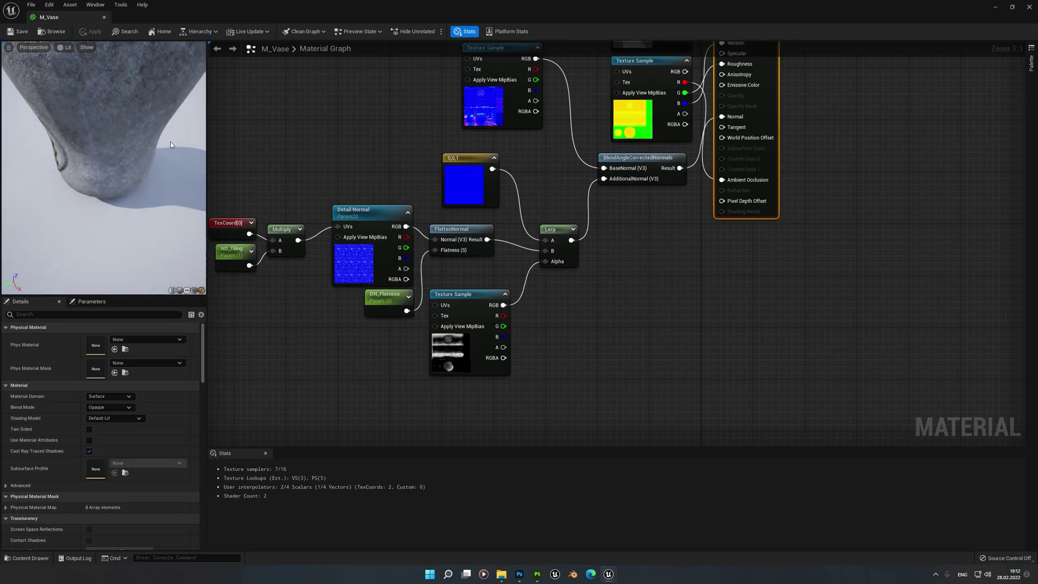
left_click_drag(115, 140, 105, 155)
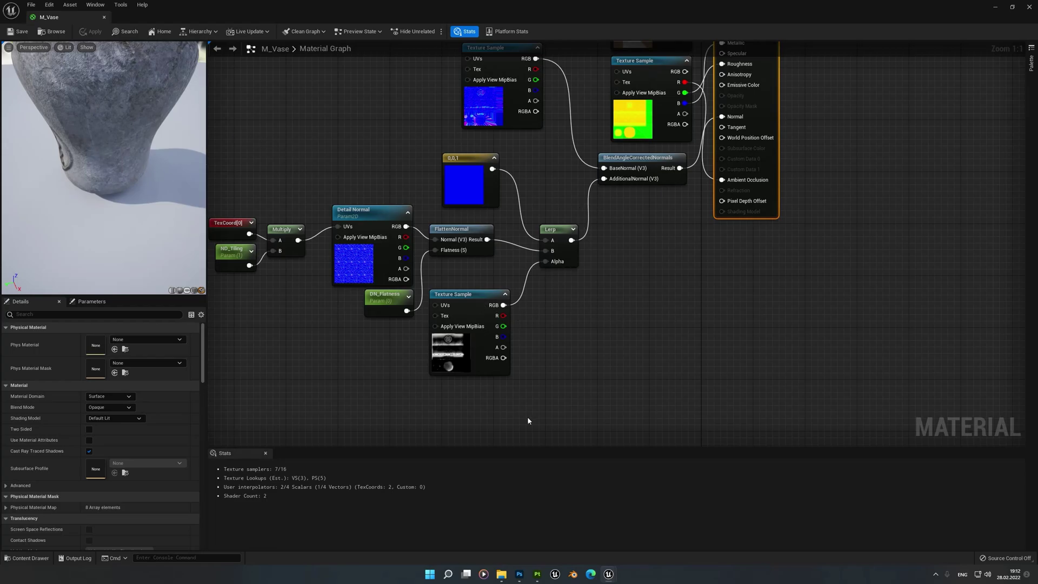
Check Substance Painter, then try wires from the mask Texture Sample's R and G channels, cancelling both.
left_click(537, 575)
left_click(537, 573)
right_click_drag(464, 351, 415, 375)
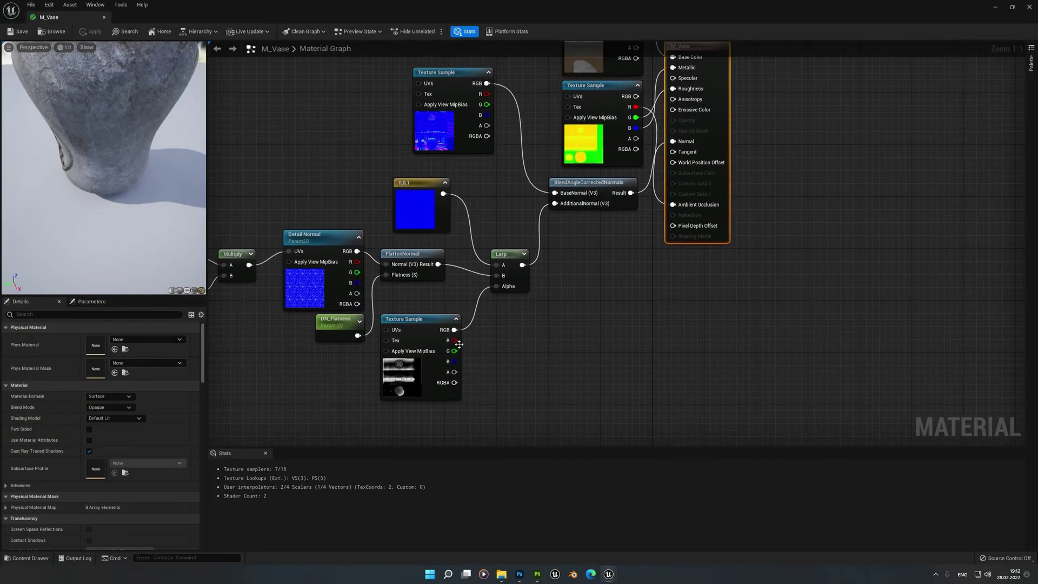
left_click_drag(451, 340, 605, 355)
key("Escape")
left_click_drag(454, 351, 525, 403)
left_click(555, 427)
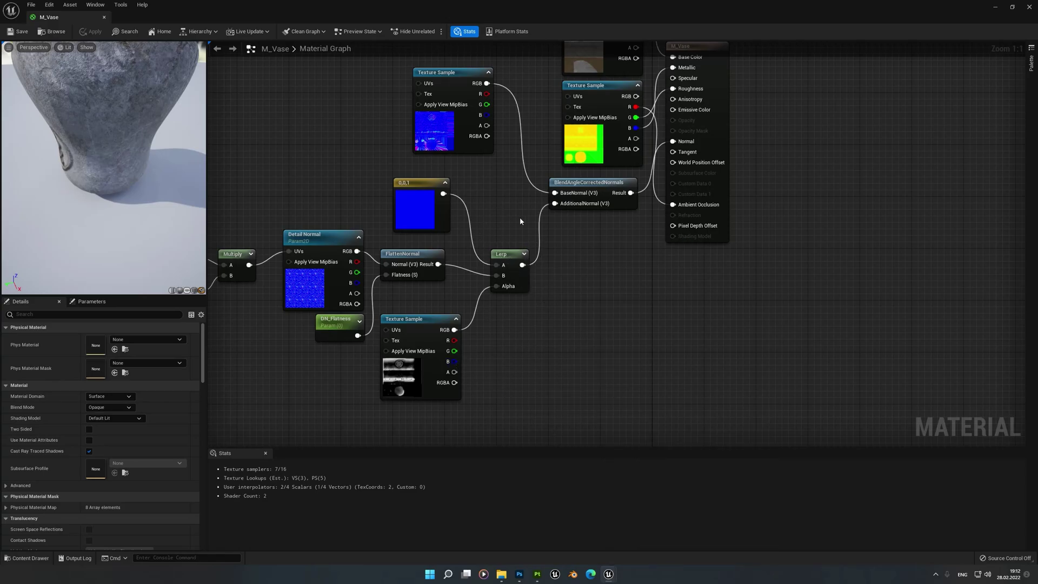
Zoom out over the node network and select TexCoord, ND_Tiling and Multiply.
right_click_drag(583, 289, 611, 335)
scroll(565, 403, "down", 1)
left_click_drag(99, 177, 167, 81)
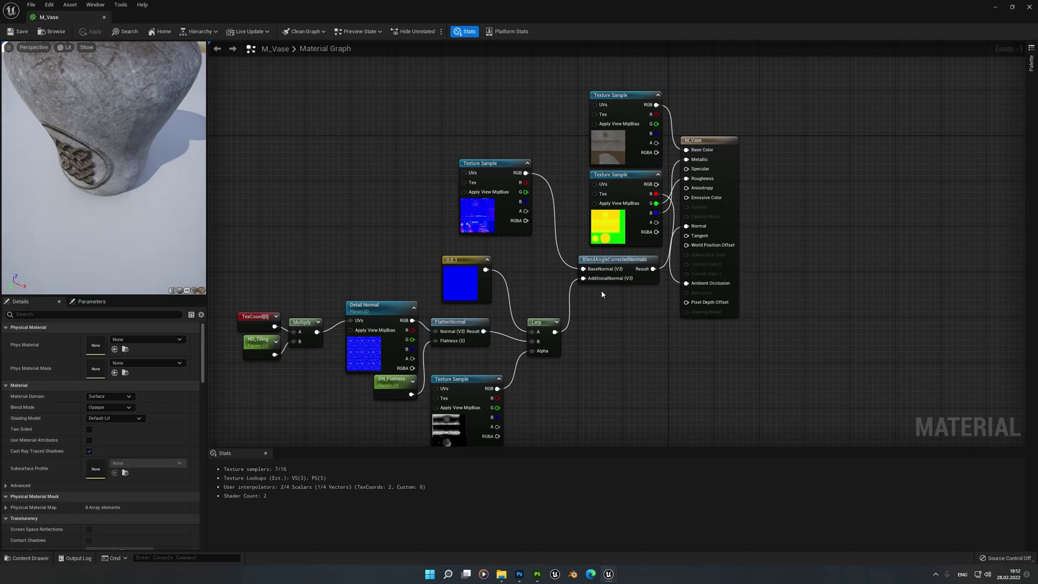
right_click_drag(601, 296, 575, 248)
scroll(400, 235, "down", 1)
left_click_drag(254, 117, 502, 420)
left_click(498, 392)
right_click_drag(274, 335, 330, 335)
left_click_drag(260, 226, 367, 339)
Inspect the Detail Normal node's properties, then close M_Vase.
left_click(412, 262)
right_click_drag(489, 300, 421, 303)
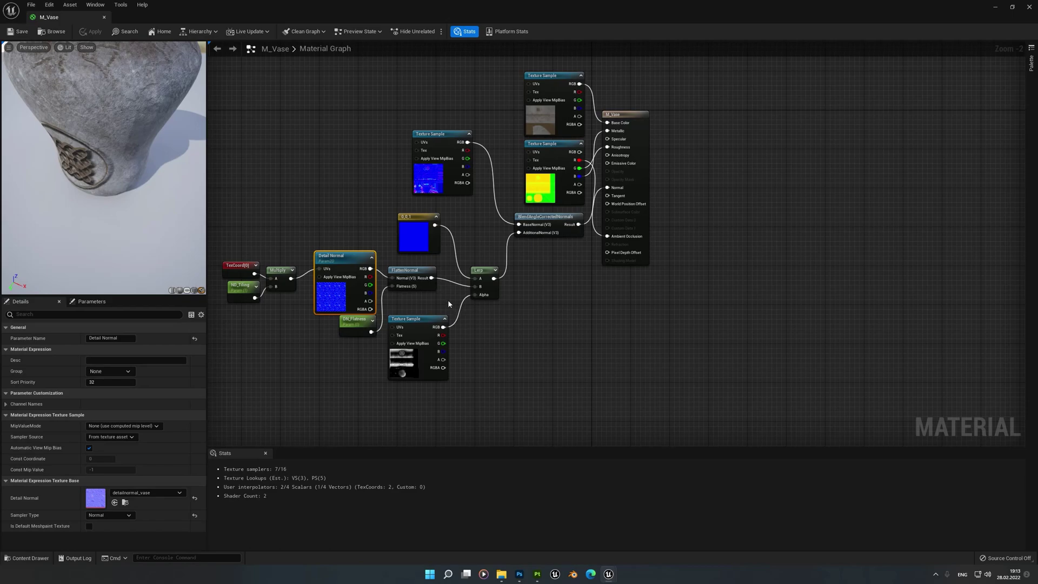
left_click(1029, 5)
Open MI_Vase_Inst as a floating window and drag DN_Flatness down to -0.52.
double_click(260, 459)
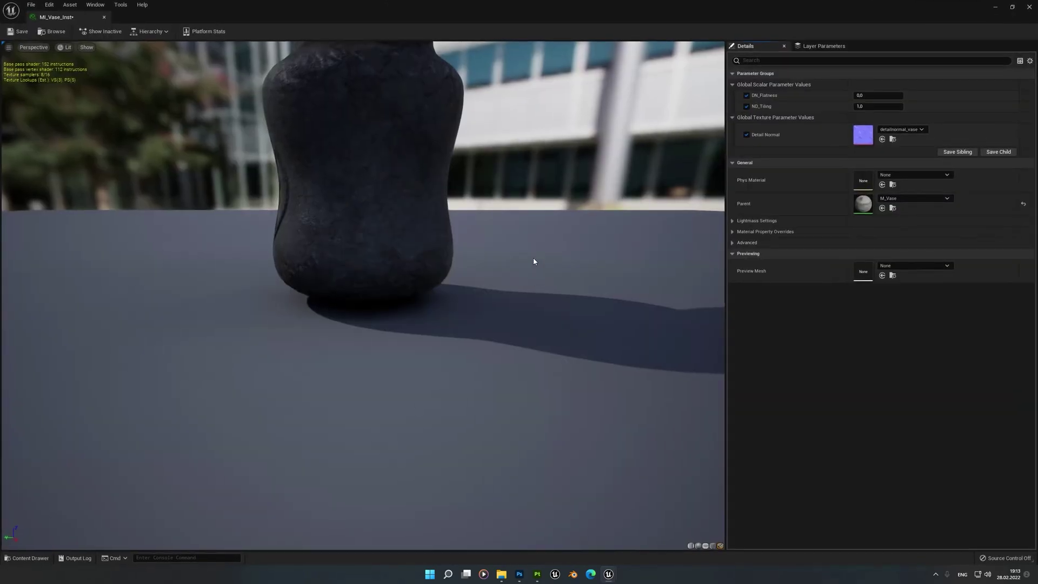
left_click(1008, 9)
left_click_drag(514, 189, 465, 266)
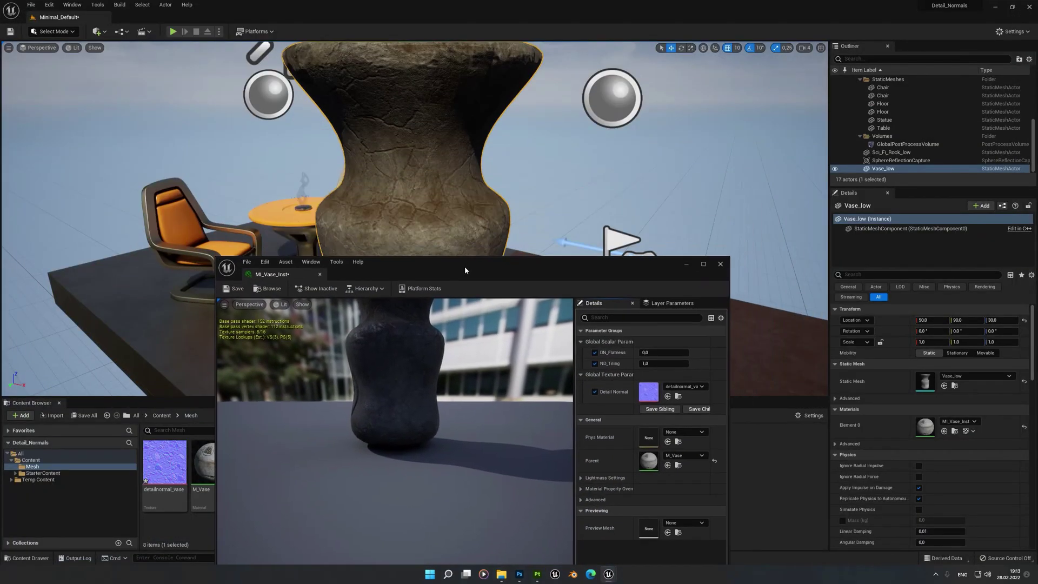
left_click_drag(670, 355, 606, 335)
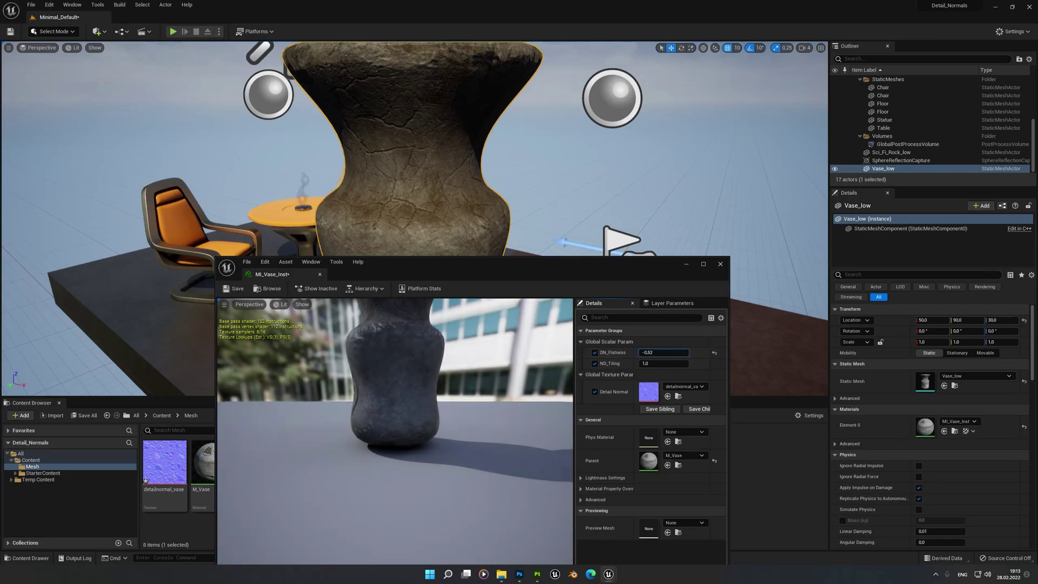
right_click_drag(482, 210, 433, 211)
Undo the DN_Flatness trials back to 0.0, close the instance and open M_Vase.
left_click_drag(659, 353, 708, 352)
key("ctrl+z")
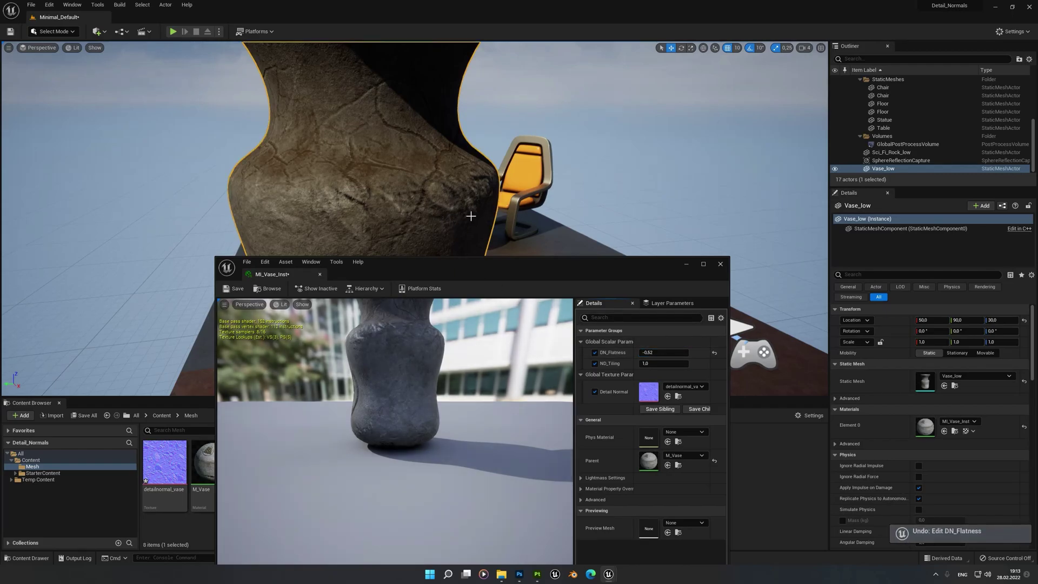
key("ctrl+z")
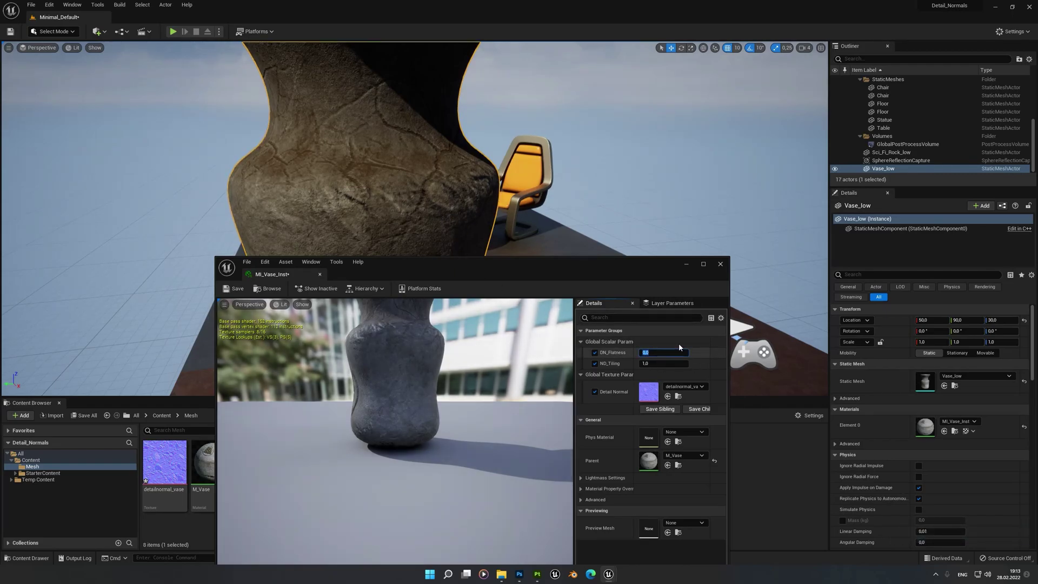
left_click(720, 263)
double_click(212, 462)
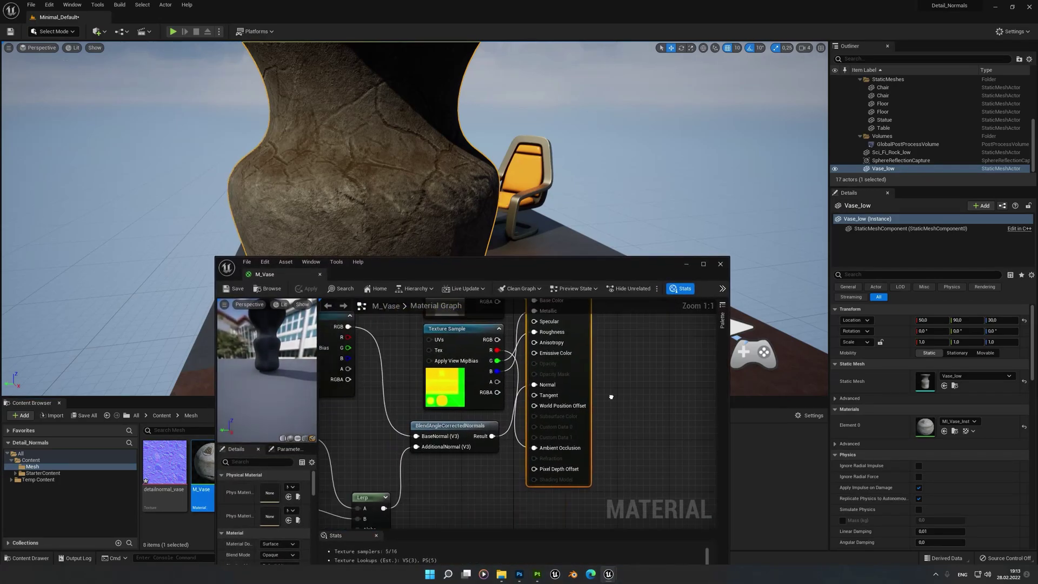
Maximize M_Vase and pan through its detail normal, TexCoord, Multiply, ND_Tiling and output nodes.
scroll(570, 411, "down", 1)
right_click_drag(414, 474, 450, 424)
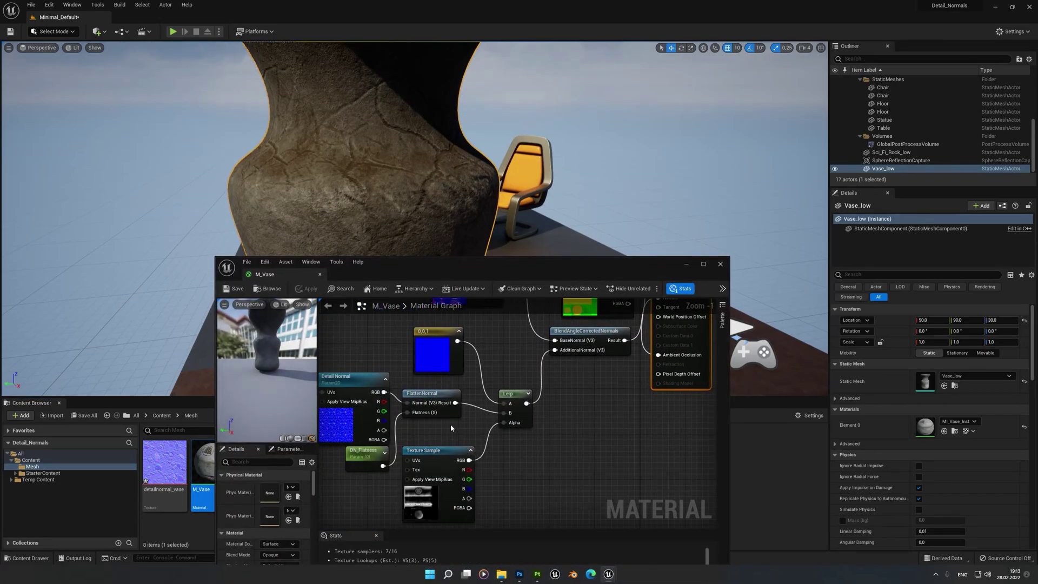
left_click(703, 263)
right_click_drag(510, 302, 639, 377)
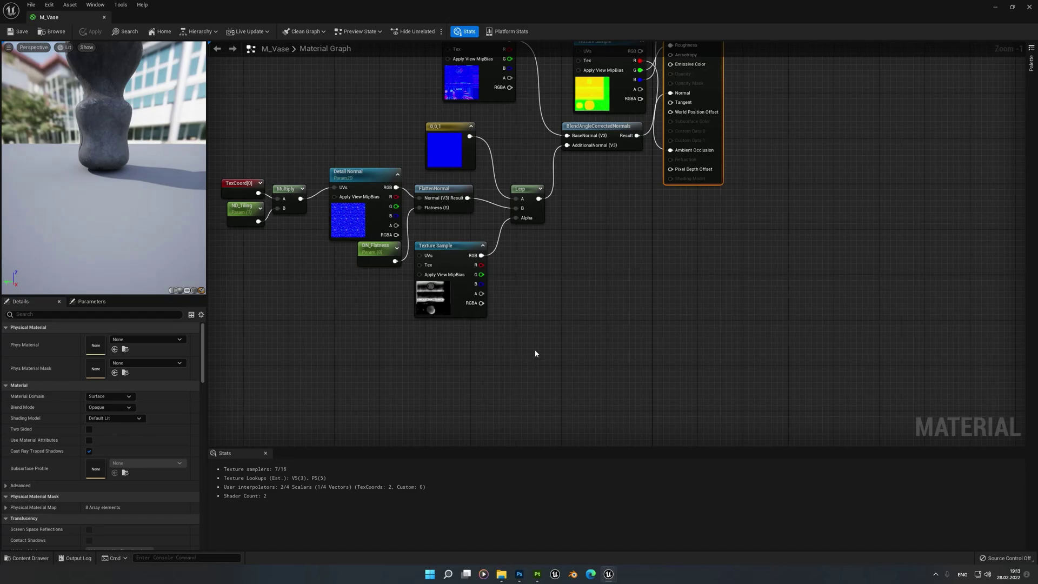
right_click_drag(520, 299, 529, 344)
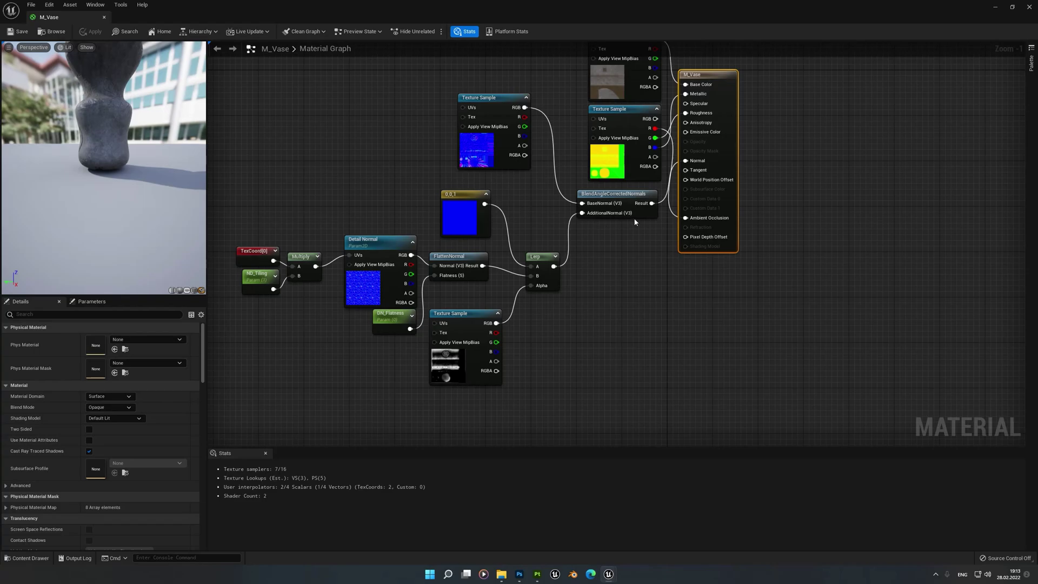
right_click_drag(518, 177, 490, 224)
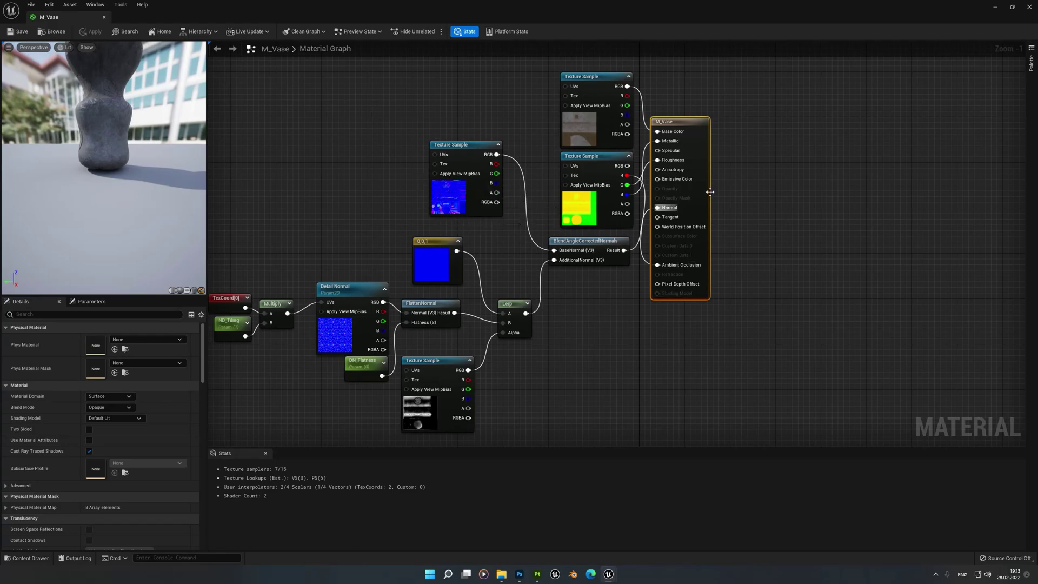
right_click_drag(488, 390, 591, 384)
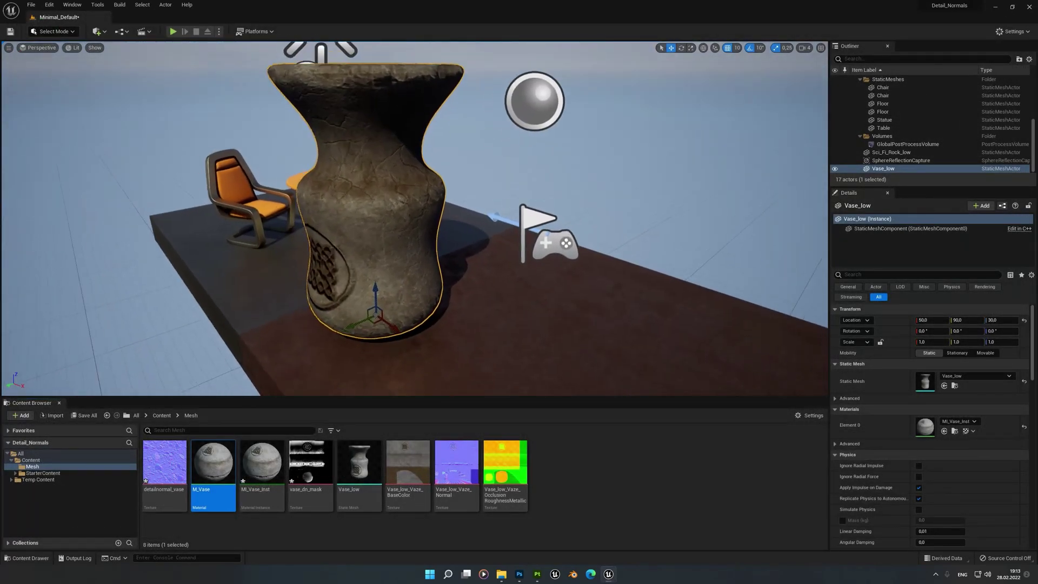
Orbit around the vase, then select BP_Sky_Sphere to show its Sun Brightness 75.0 settings.
right_click_drag(651, 225, 707, 222)
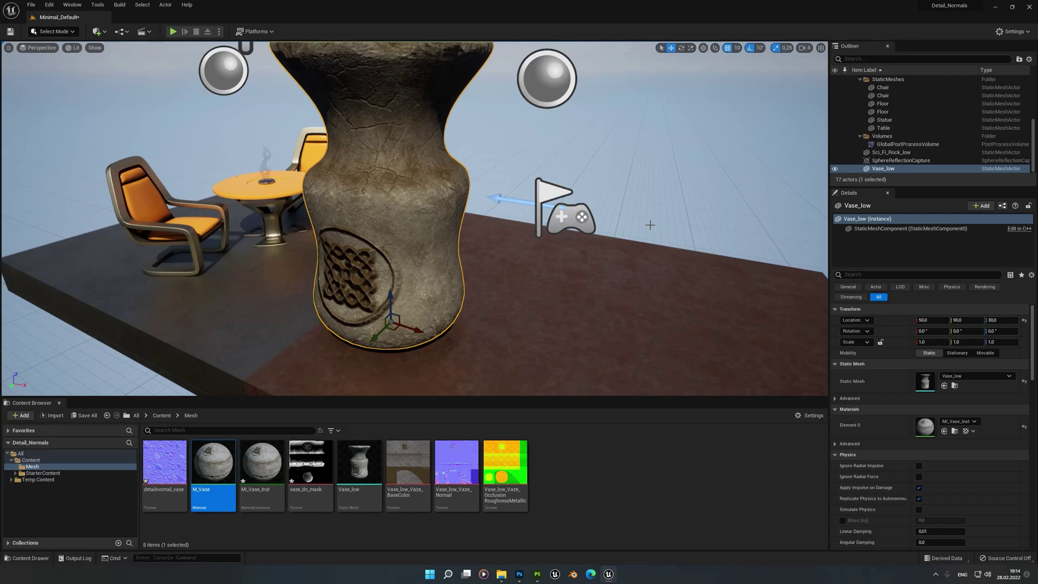
left_click(650, 225)
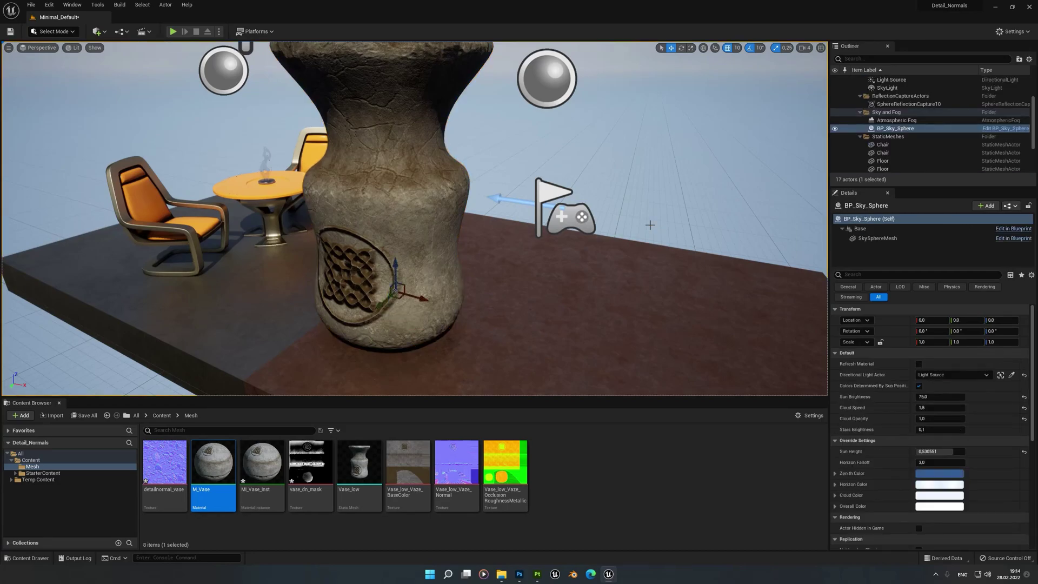